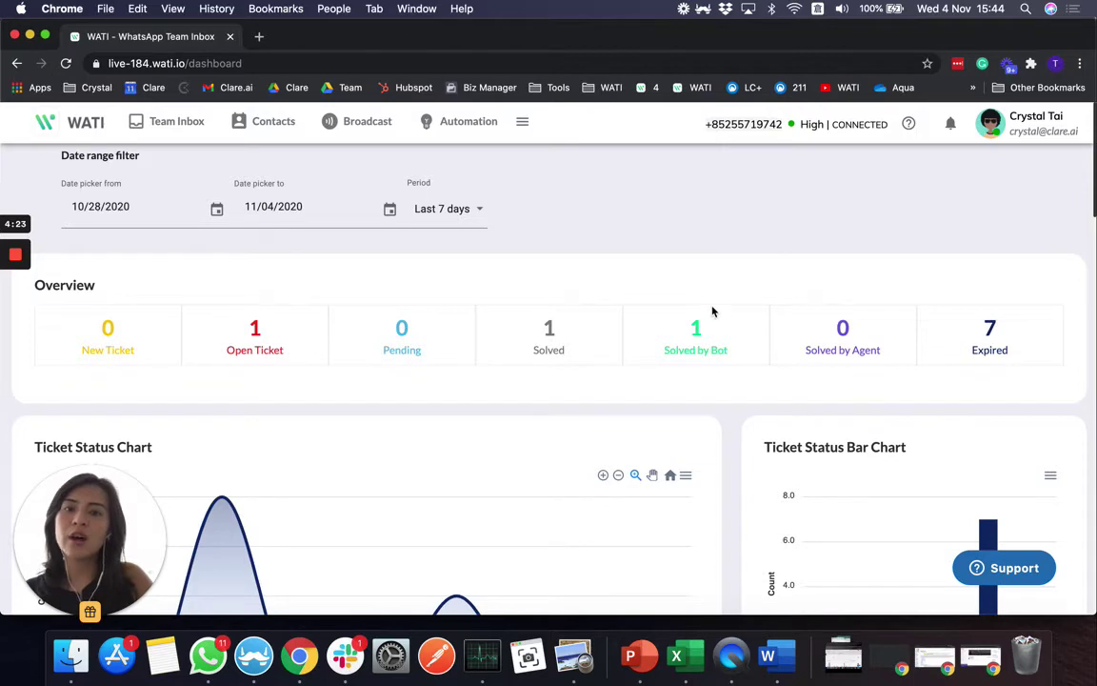
- Open the WATI_Test_Phone_1 conversation from the Team Inbox chat list
{"action": "left_click", "coordinate": [186, 133]}
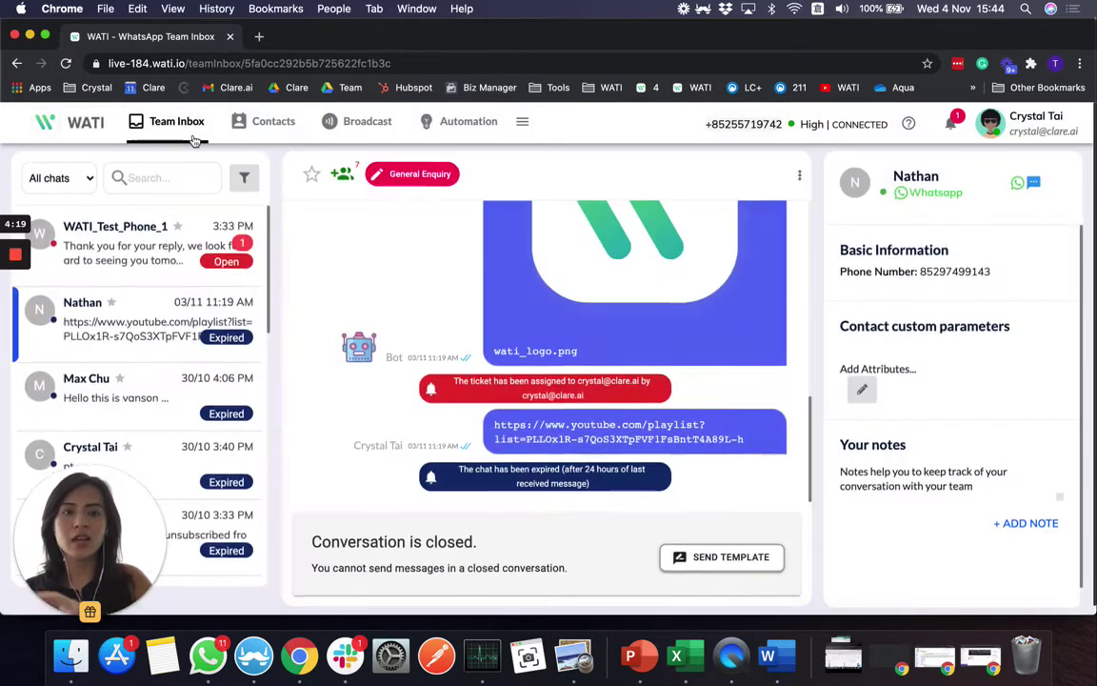
{"action": "left_click", "coordinate": [134, 256]}
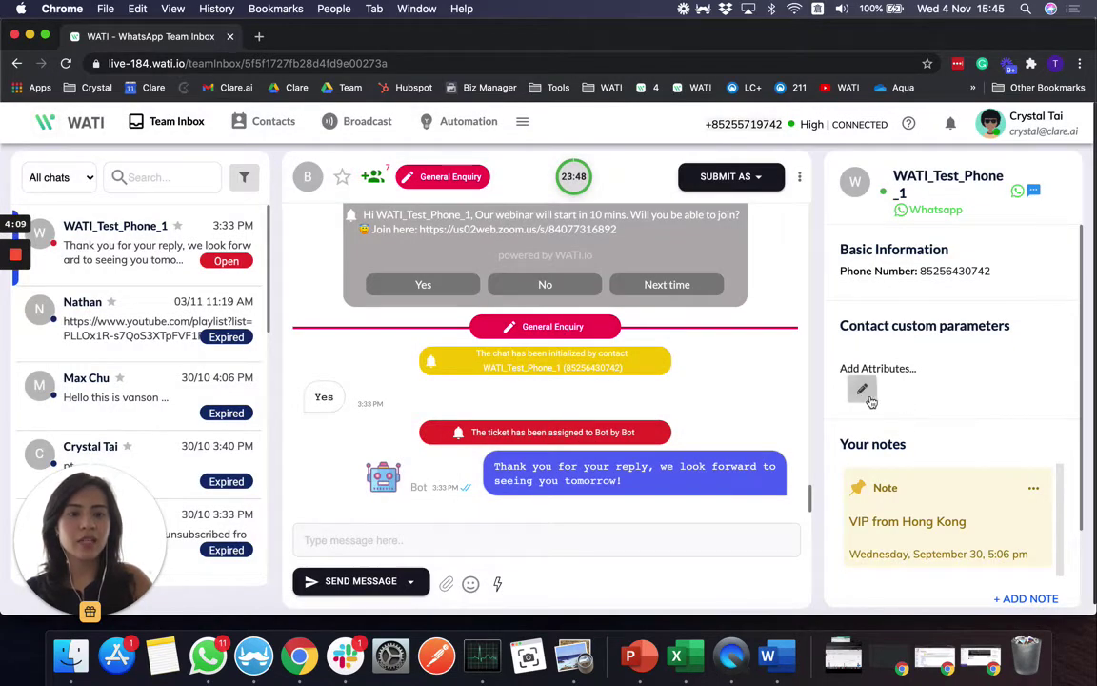
- Save a city attribute of Hong Kong on WATI_Test_Phone_1, then view Contacts
{"action": "left_click", "coordinate": [863, 390]}
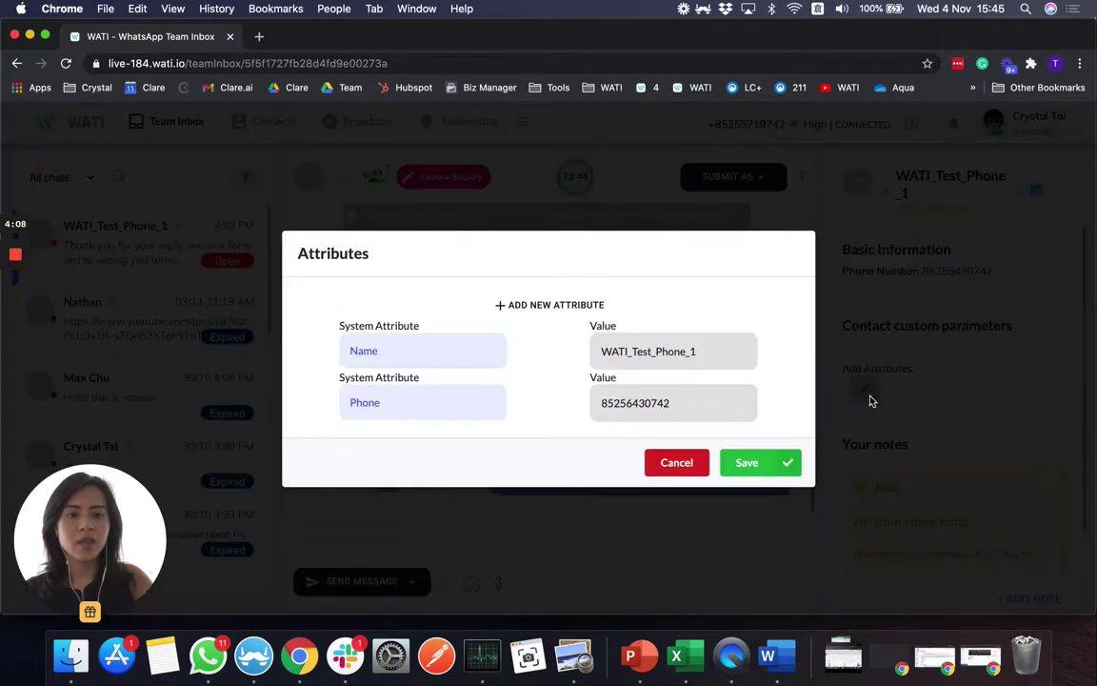
{"action": "left_click", "coordinate": [523, 309]}
{"action": "left_click", "coordinate": [479, 302]}
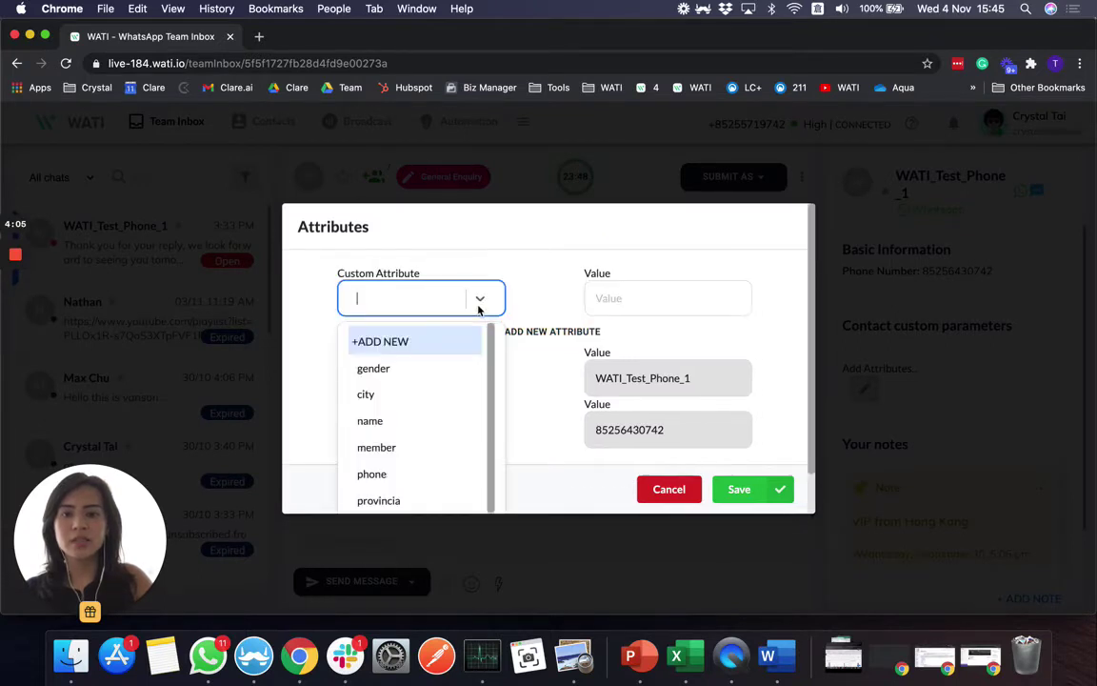
{"action": "left_click", "coordinate": [422, 398]}
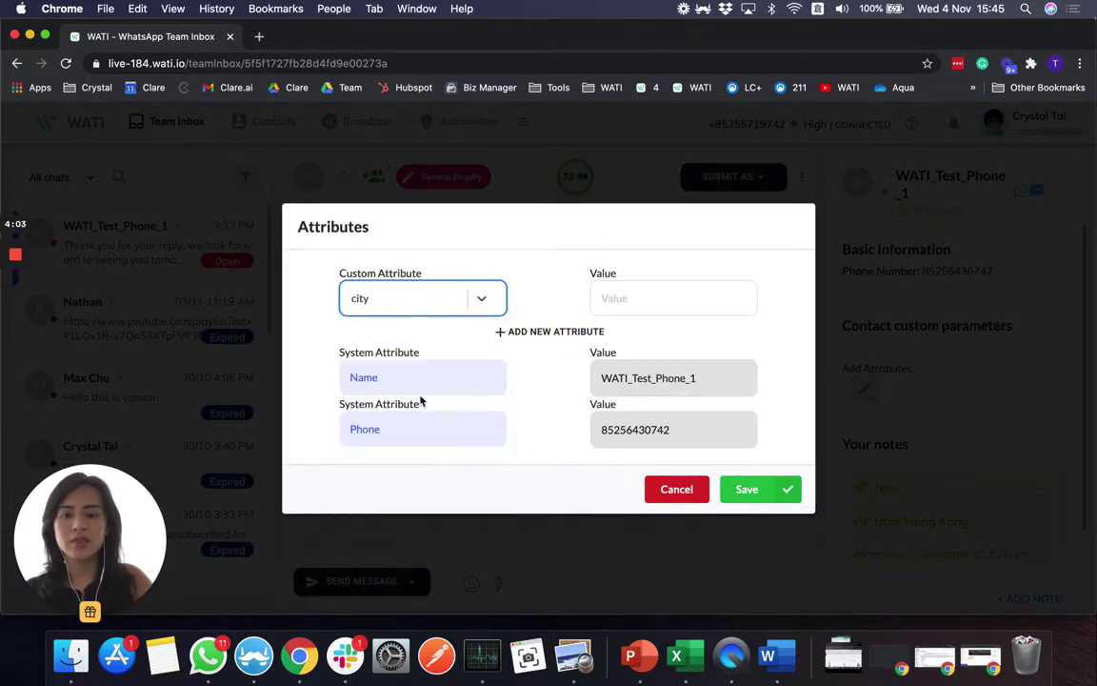
{"action": "left_click", "coordinate": [653, 300]}
{"action": "type", "text": "Ho"}
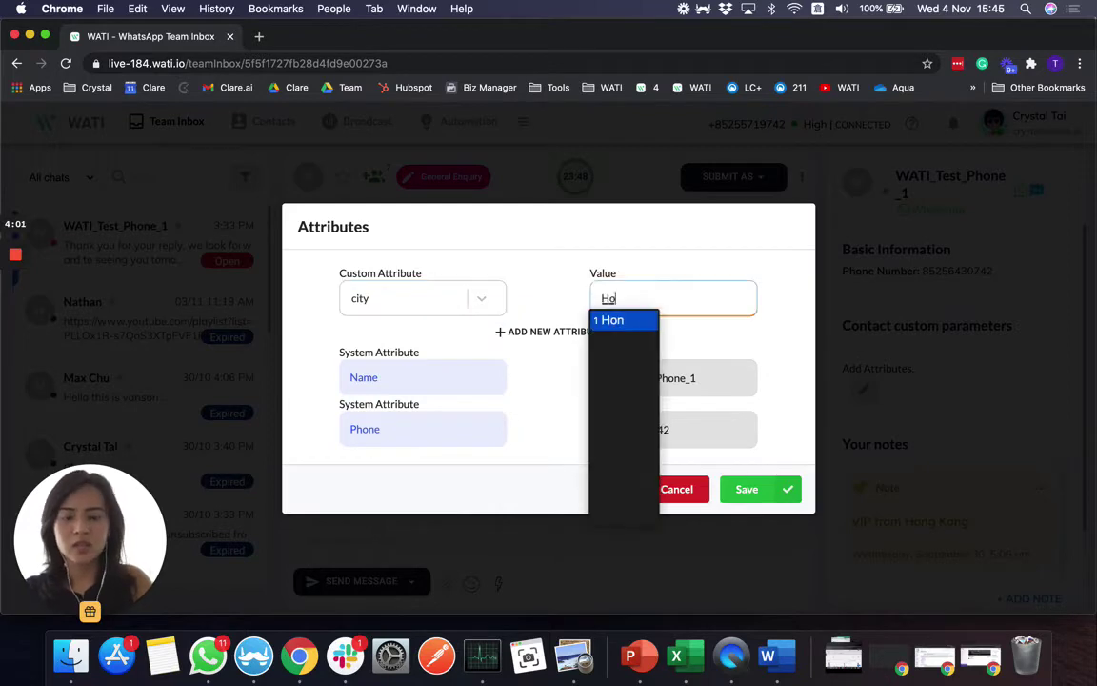
{"action": "type", "text": "ng Kong"}
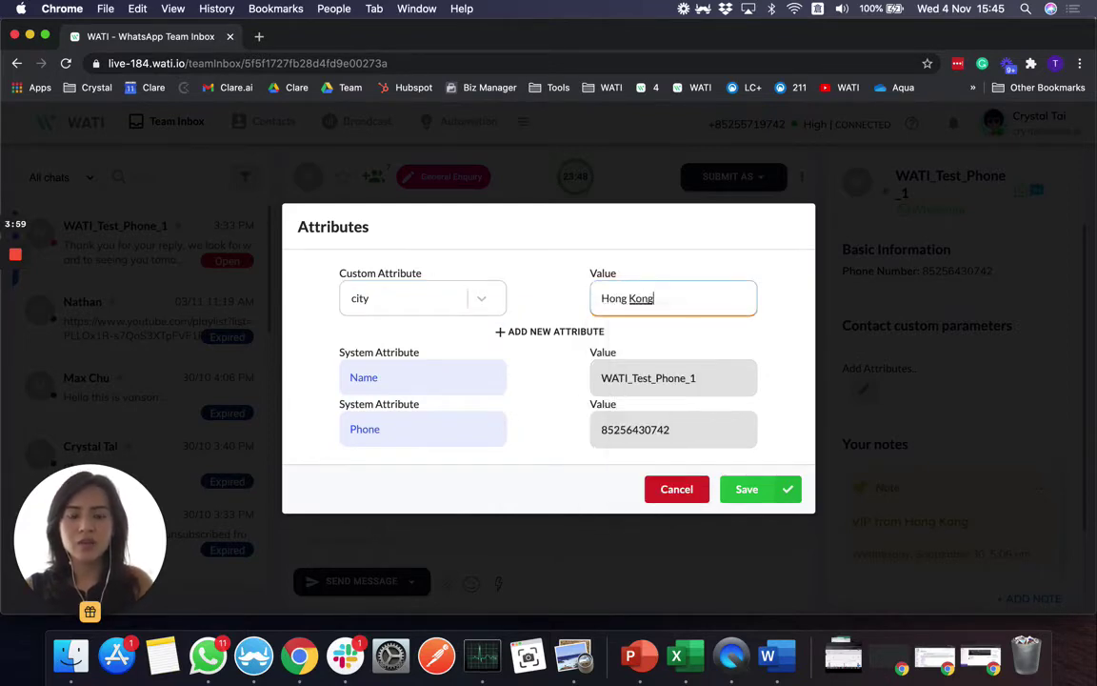
{"action": "left_click", "coordinate": [747, 487]}
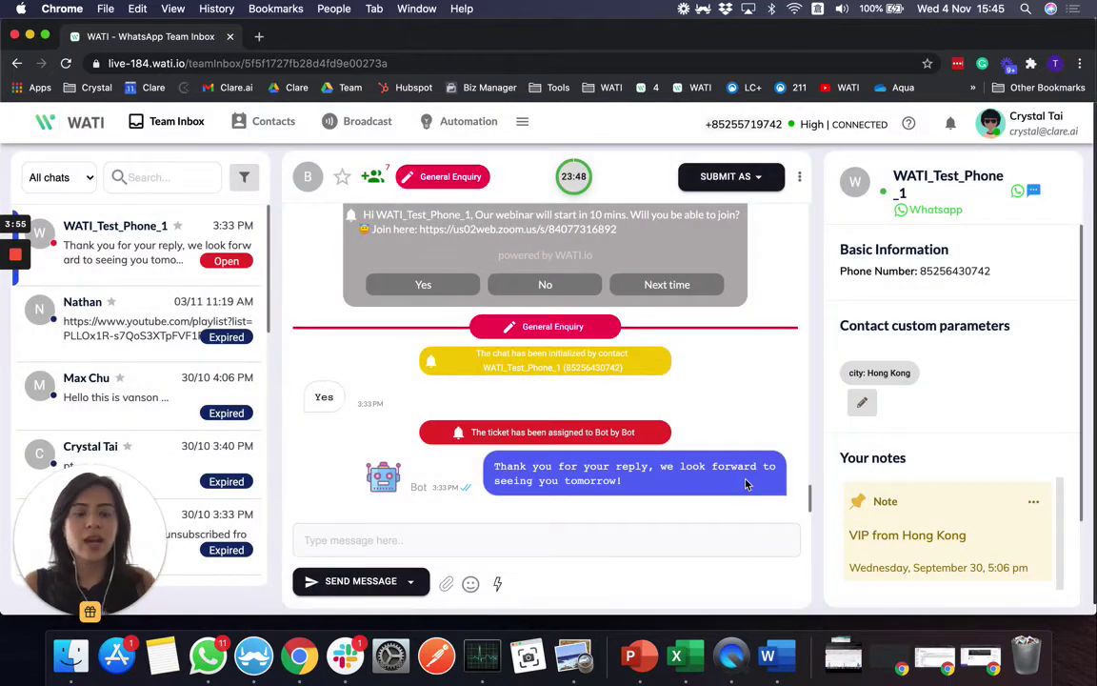
{"action": "left_click", "coordinate": [263, 127]}
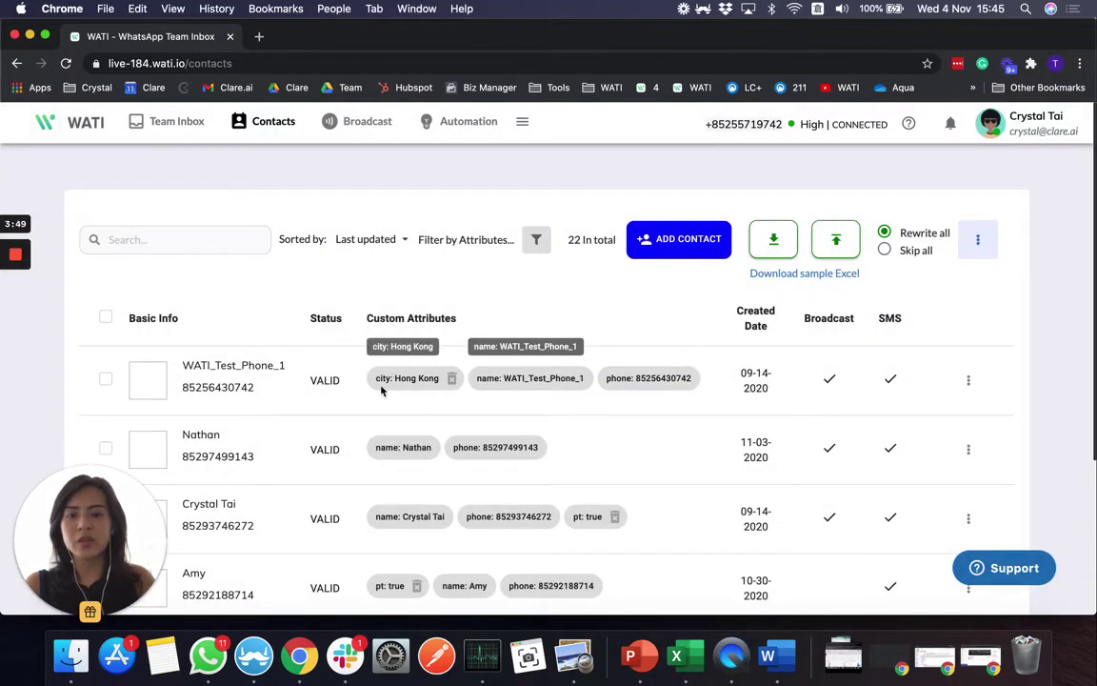
- Edit WATI_Test_Phone_1 in Contacts to add and save a gender attribute of F
{"action": "left_click", "coordinate": [968, 382]}
{"action": "left_click", "coordinate": [962, 419]}
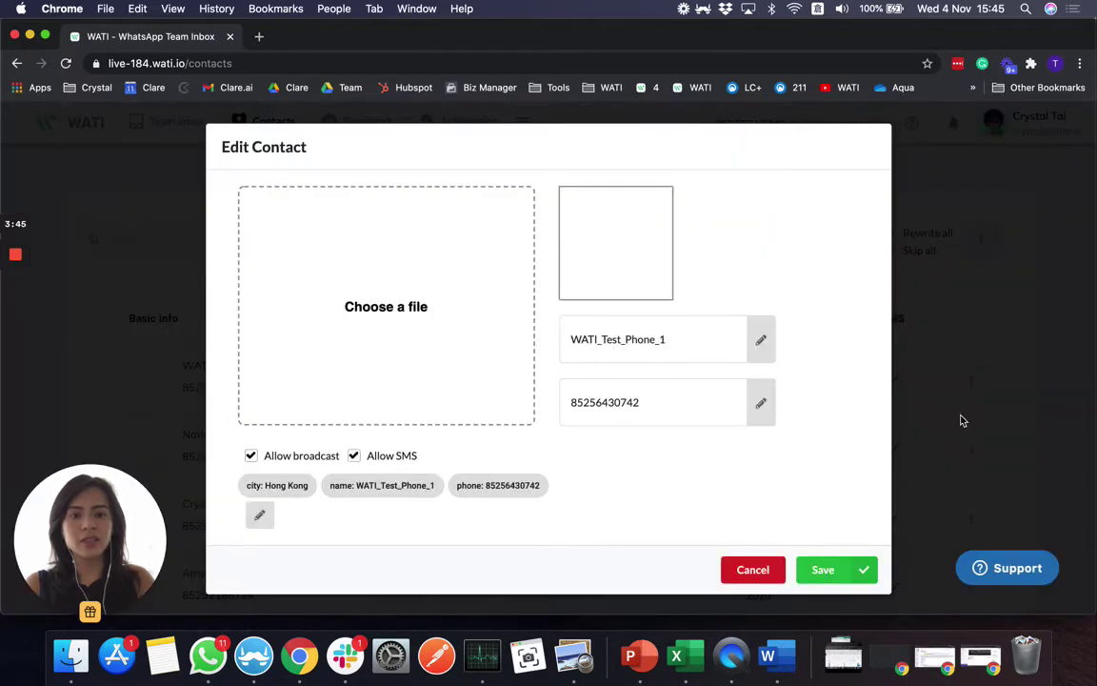
{"action": "left_click", "coordinate": [259, 518]}
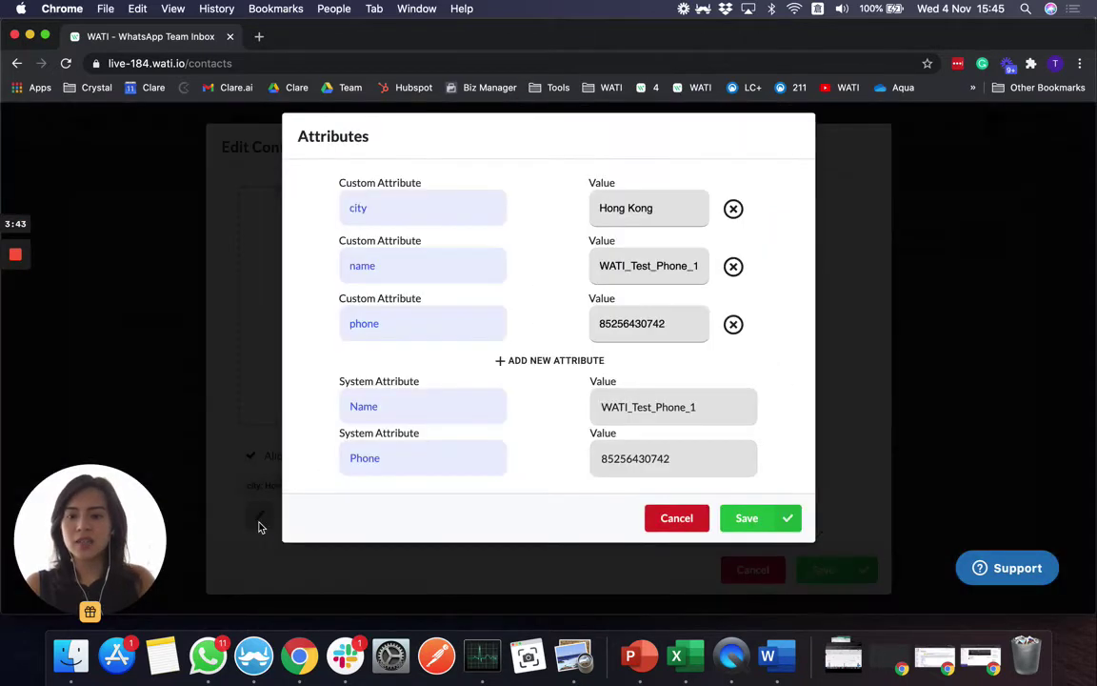
{"action": "left_click", "coordinate": [551, 360]}
{"action": "left_click", "coordinate": [478, 397]}
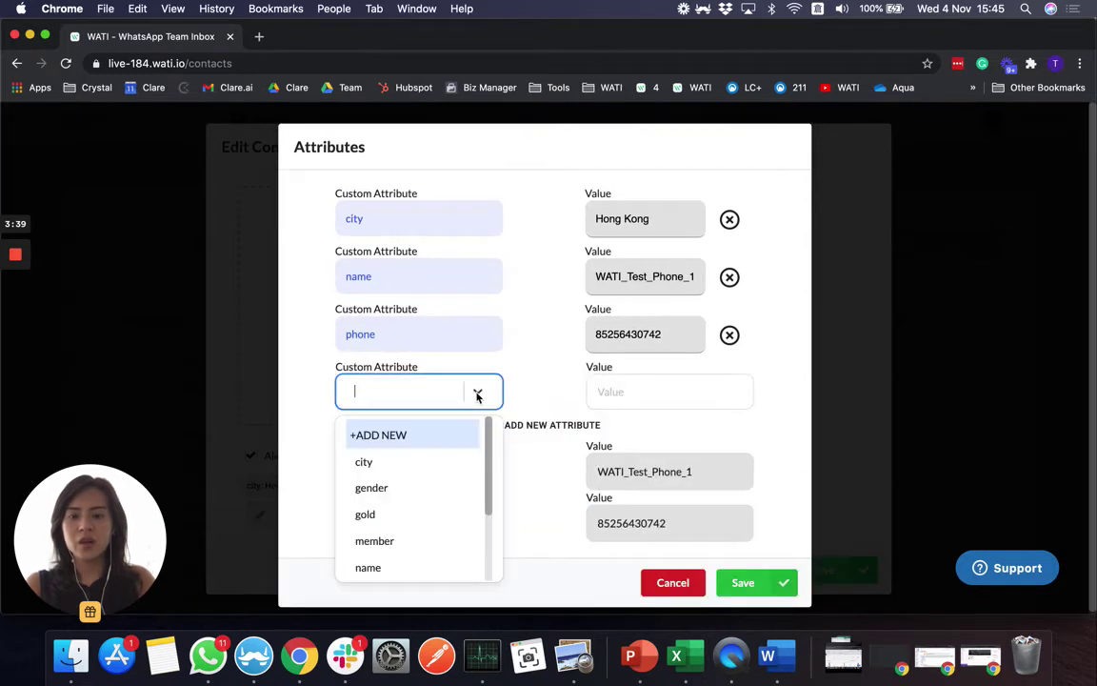
{"action": "left_click", "coordinate": [429, 485]}
{"action": "left_click", "coordinate": [610, 391]}
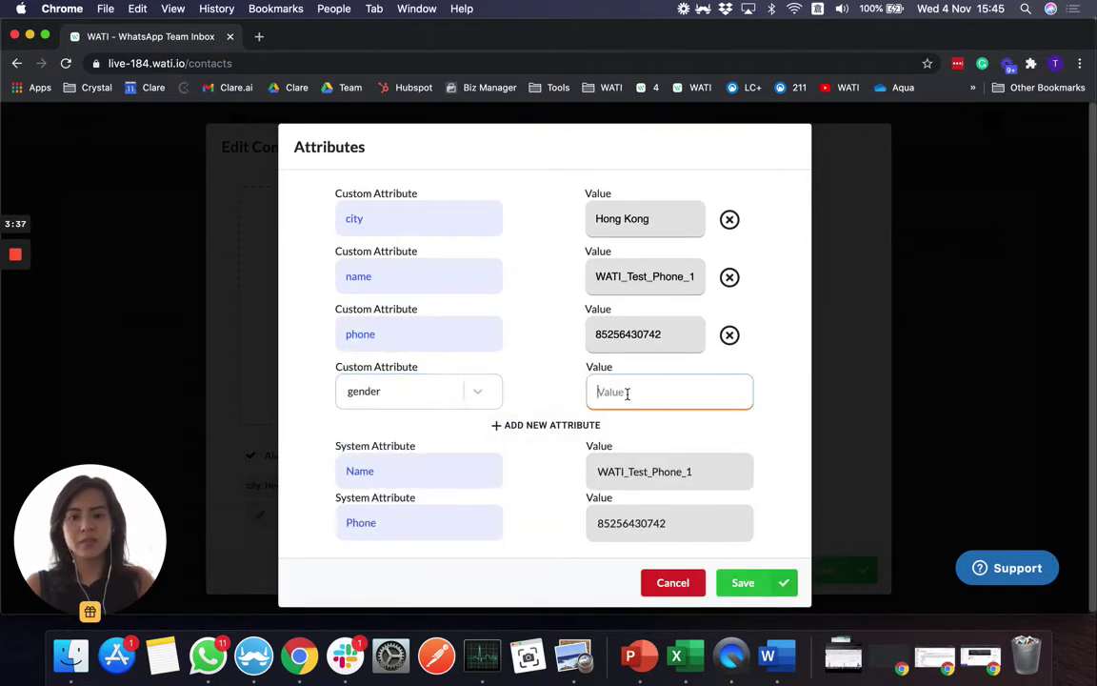
{"action": "type", "text": "F"}
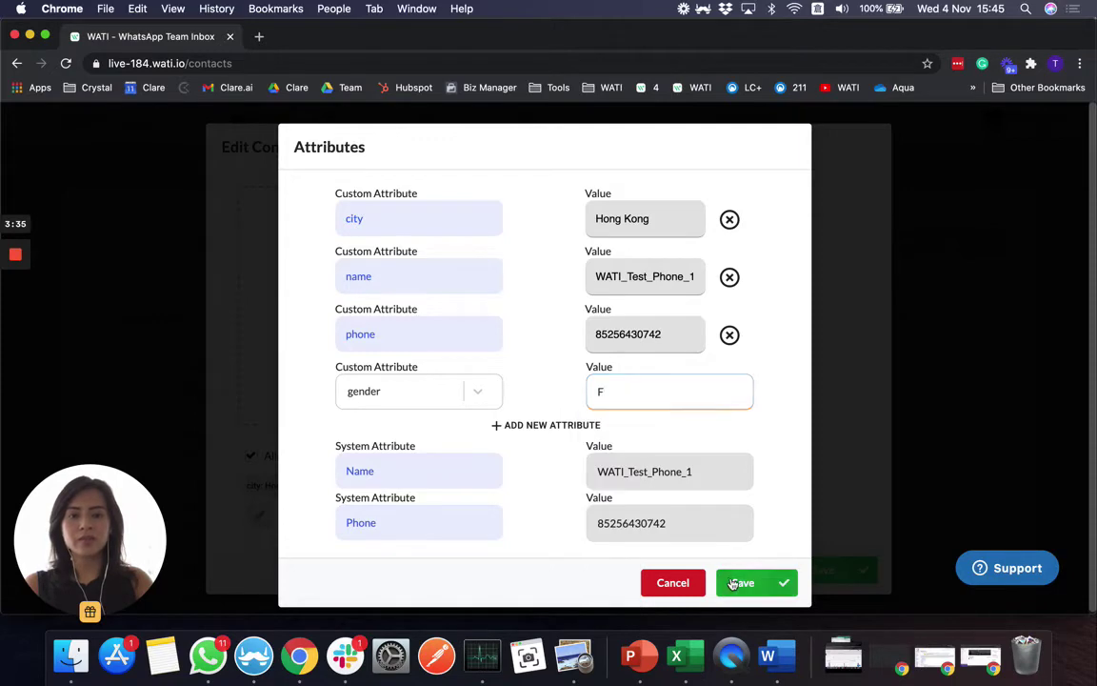
{"action": "left_click", "coordinate": [738, 582]}
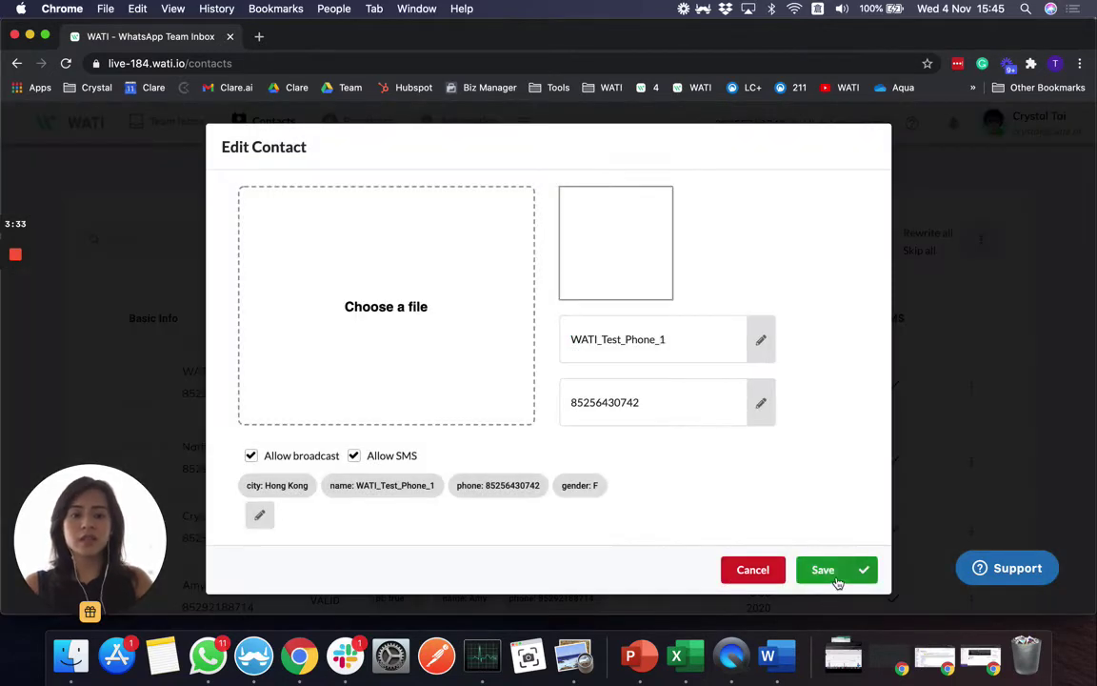
{"action": "left_click", "coordinate": [833, 578]}
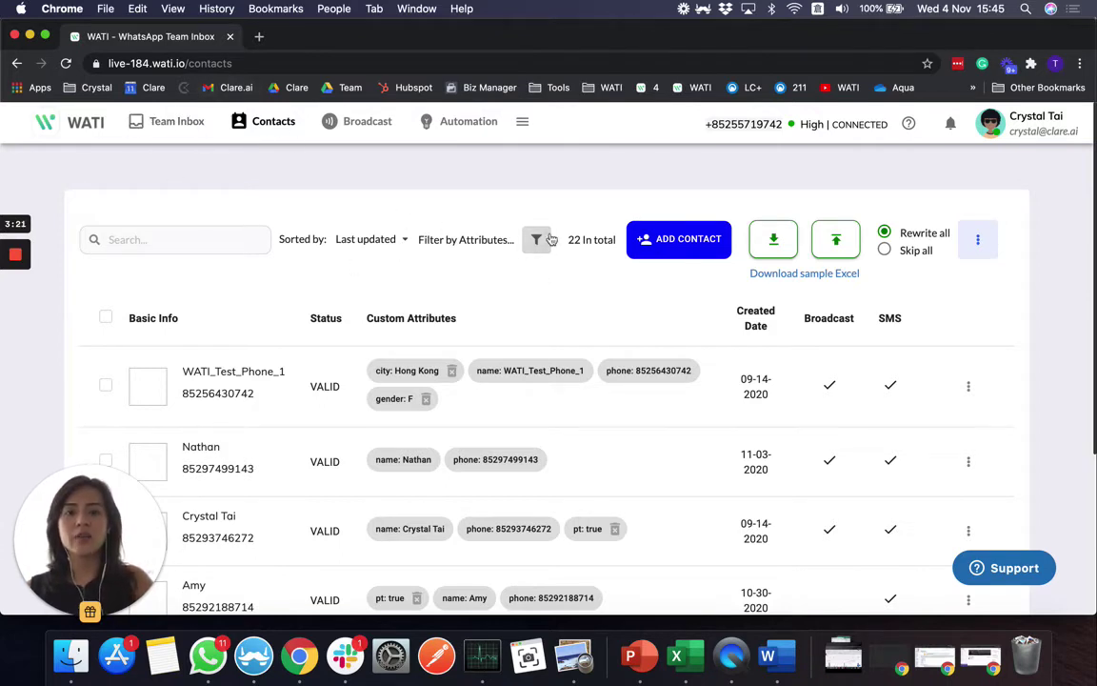
- Move from Team Inbox to the Broadcast tab to view Broadcast History
{"action": "left_click", "coordinate": [172, 124]}
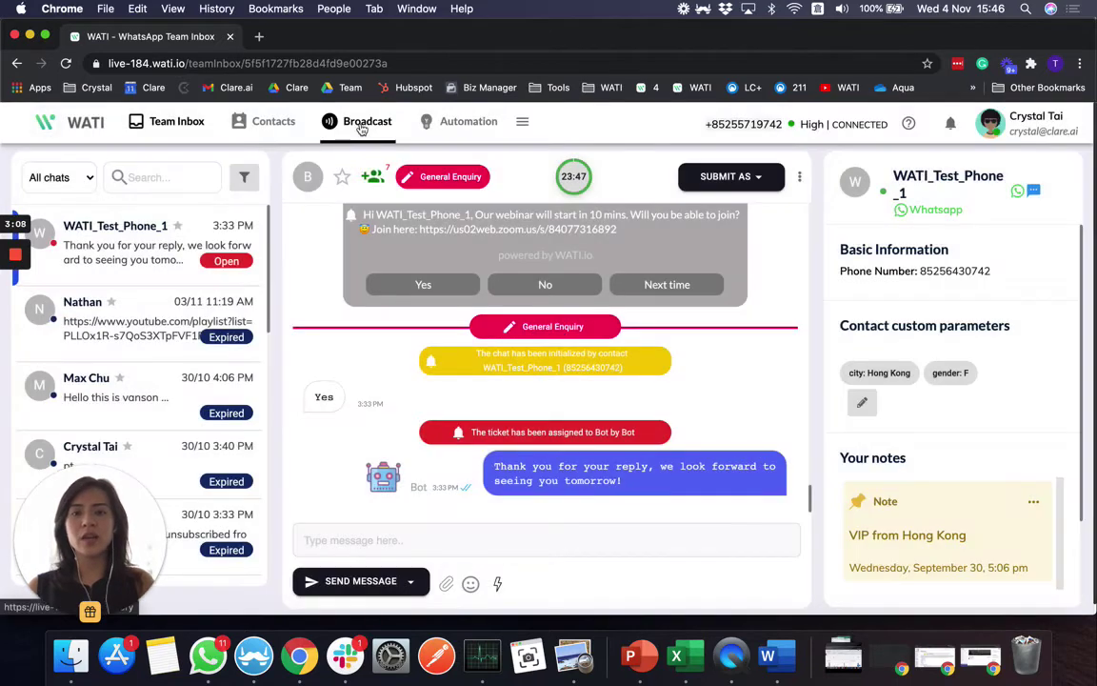
{"action": "left_click", "coordinate": [362, 129]}
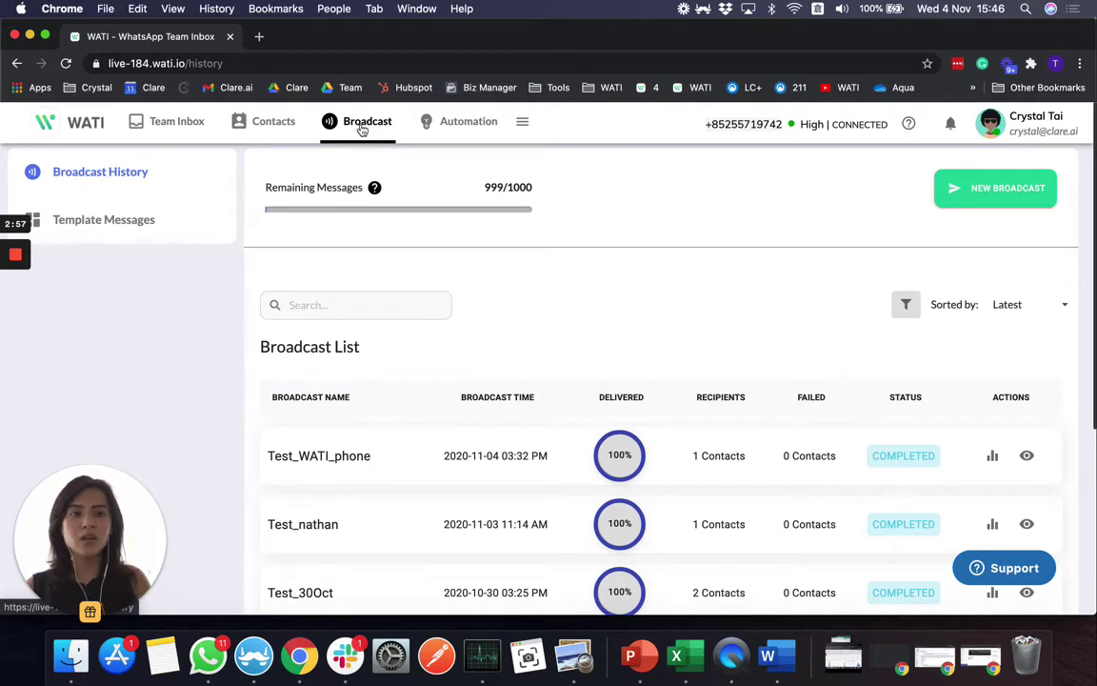
- Create a broadcast named 123 using the test_tutorial template and continue to recipients
{"action": "left_click", "coordinate": [1010, 188]}
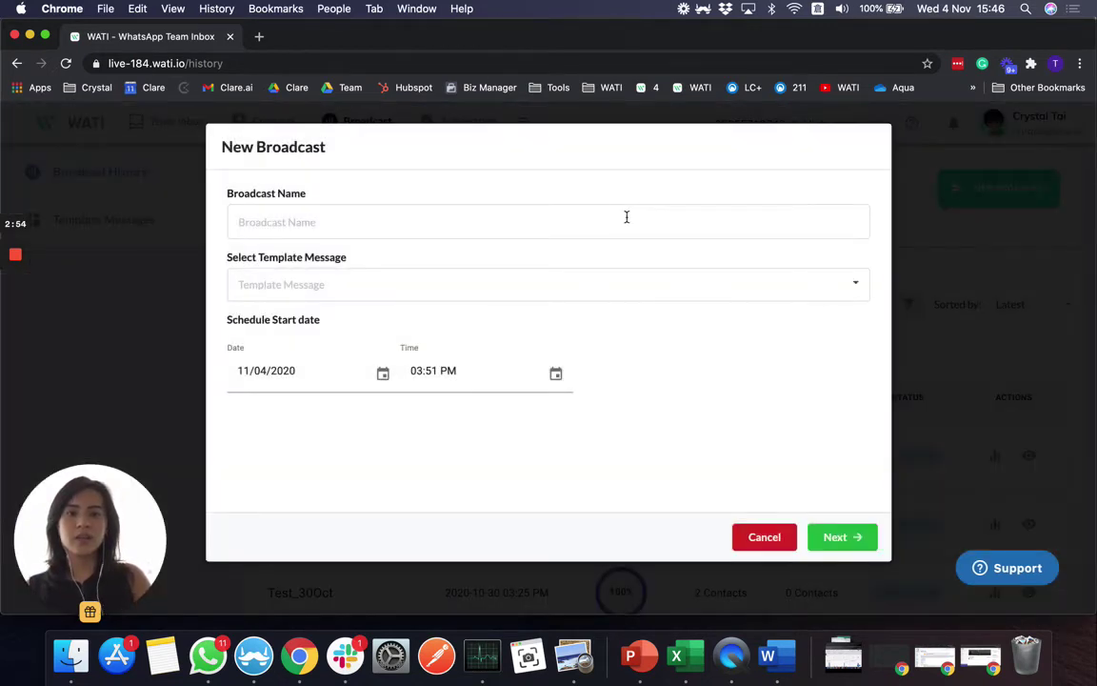
{"action": "left_click", "coordinate": [626, 218]}
{"action": "type", "text": "123"}
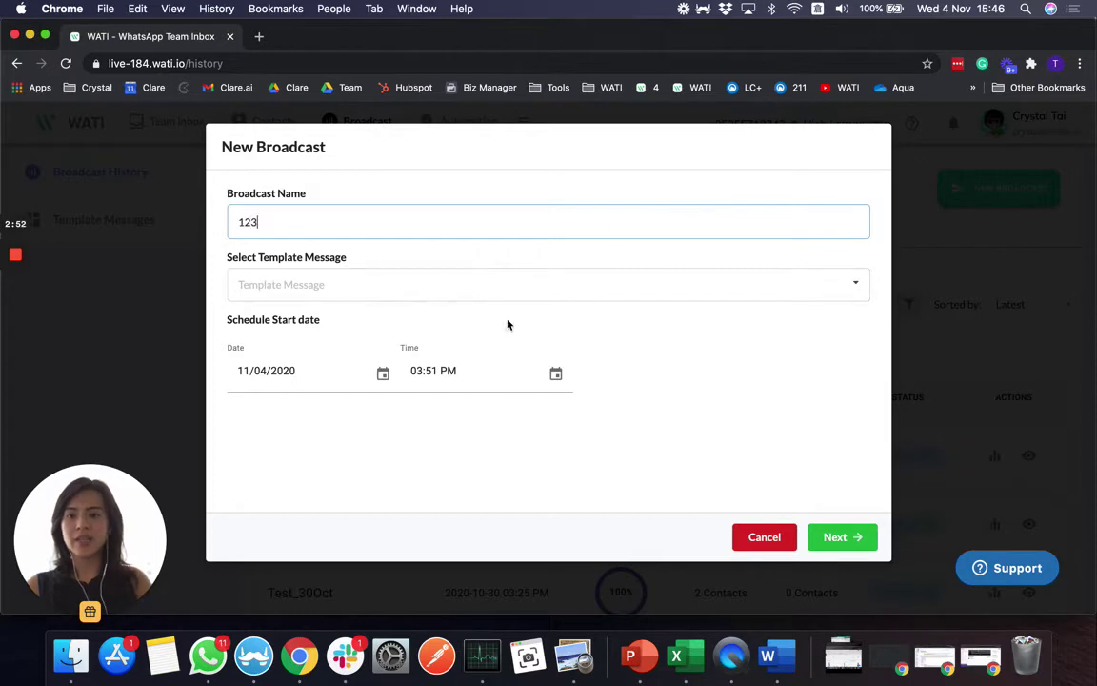
{"action": "left_click", "coordinate": [509, 290]}
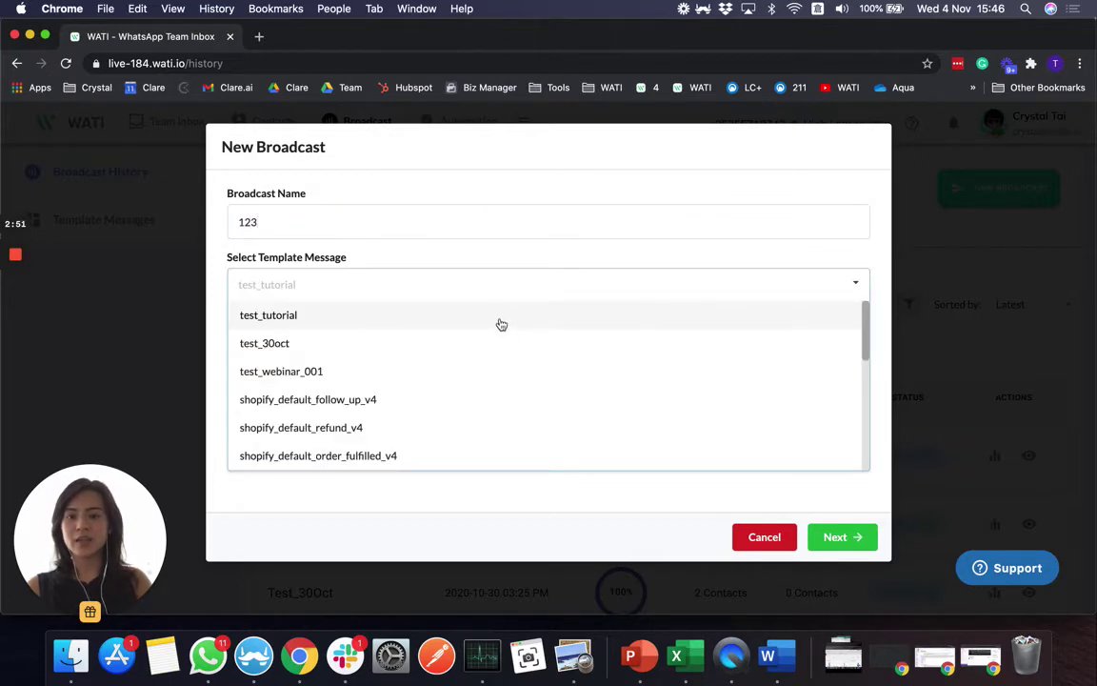
{"action": "left_click", "coordinate": [501, 322]}
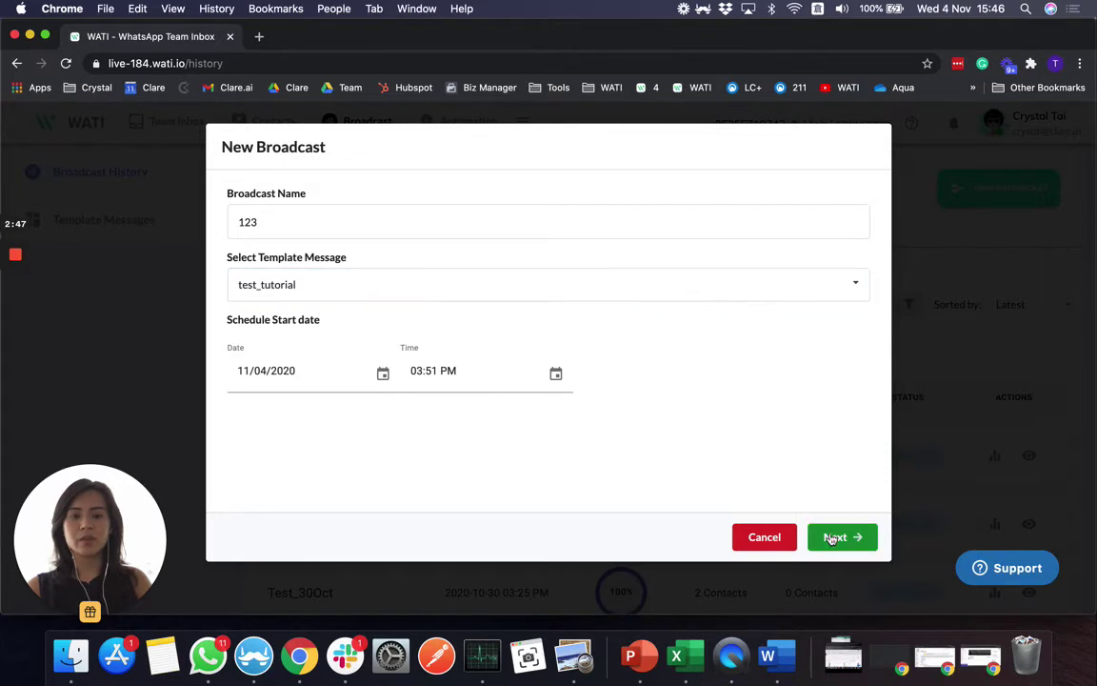
{"action": "left_click", "coordinate": [835, 536]}
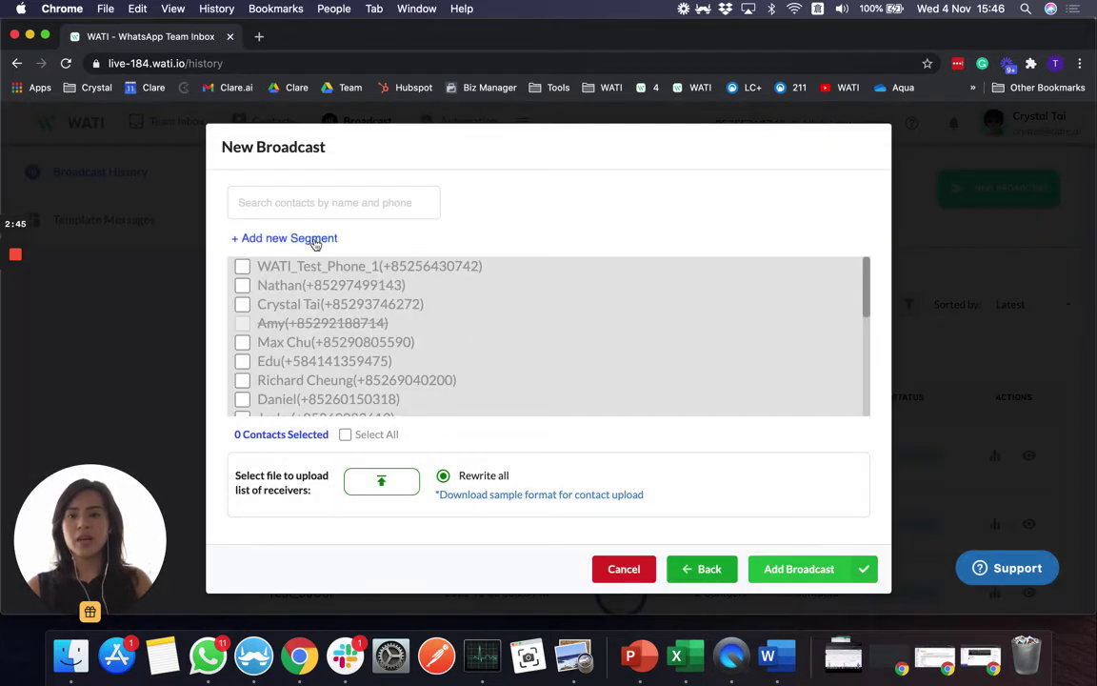
- Filter the broadcast recipients to city contains Hong Kong
{"action": "left_click", "coordinate": [315, 238]}
{"action": "left_click", "coordinate": [379, 245]}
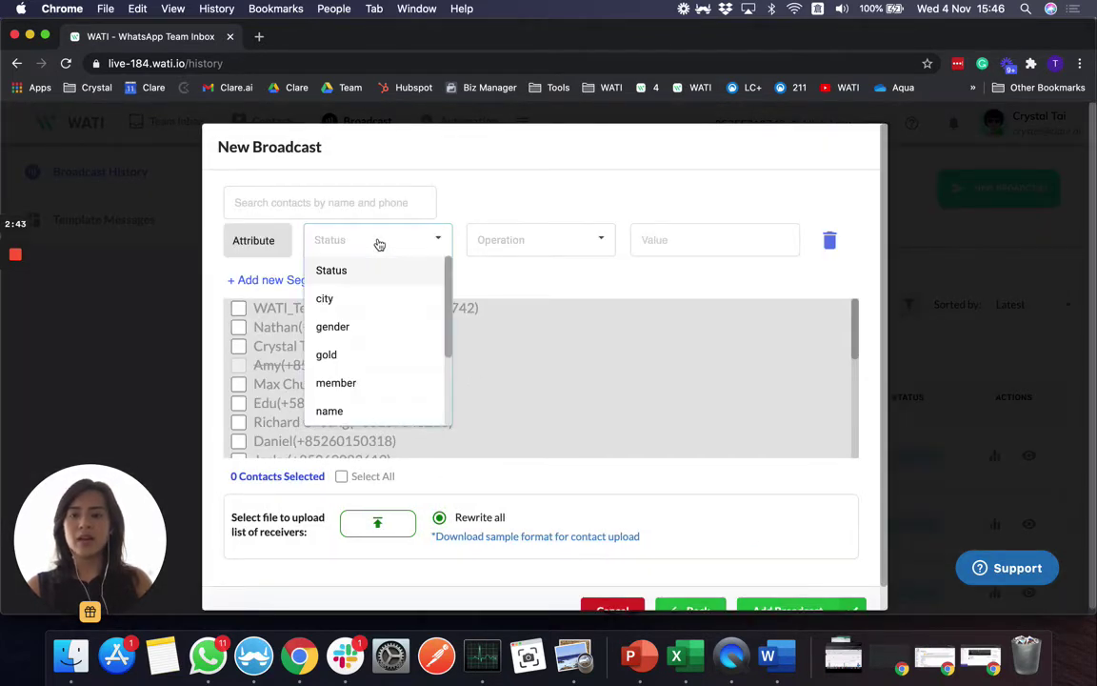
{"action": "left_click", "coordinate": [378, 302]}
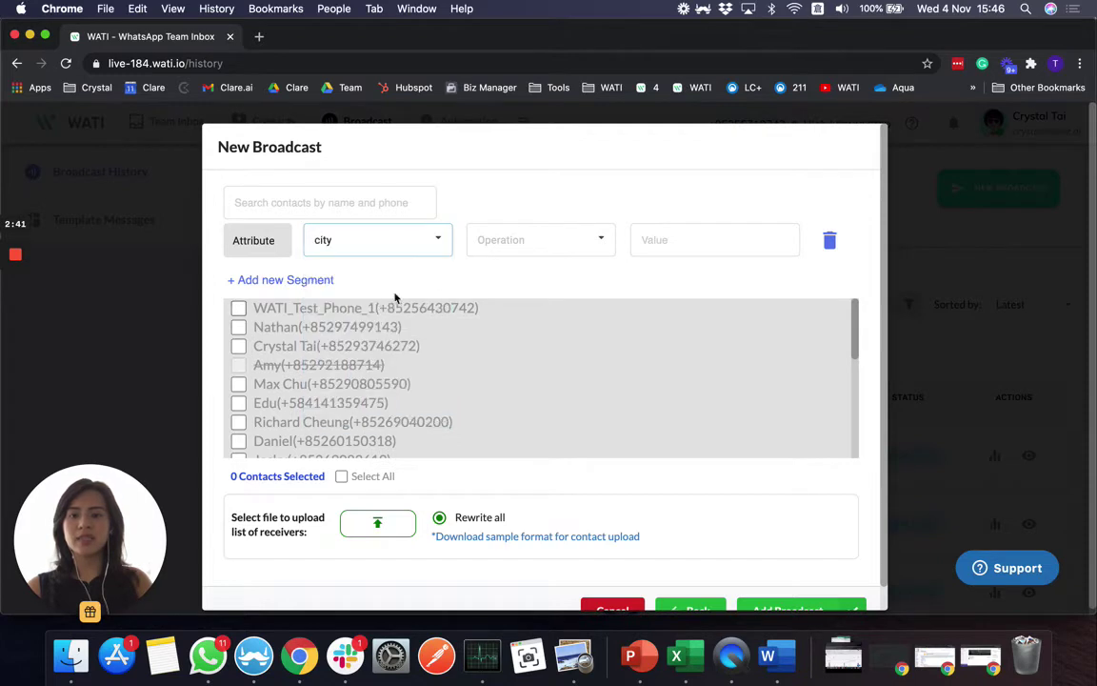
{"action": "left_click", "coordinate": [500, 242]}
{"action": "left_click", "coordinate": [502, 272]}
{"action": "left_click", "coordinate": [649, 242]}
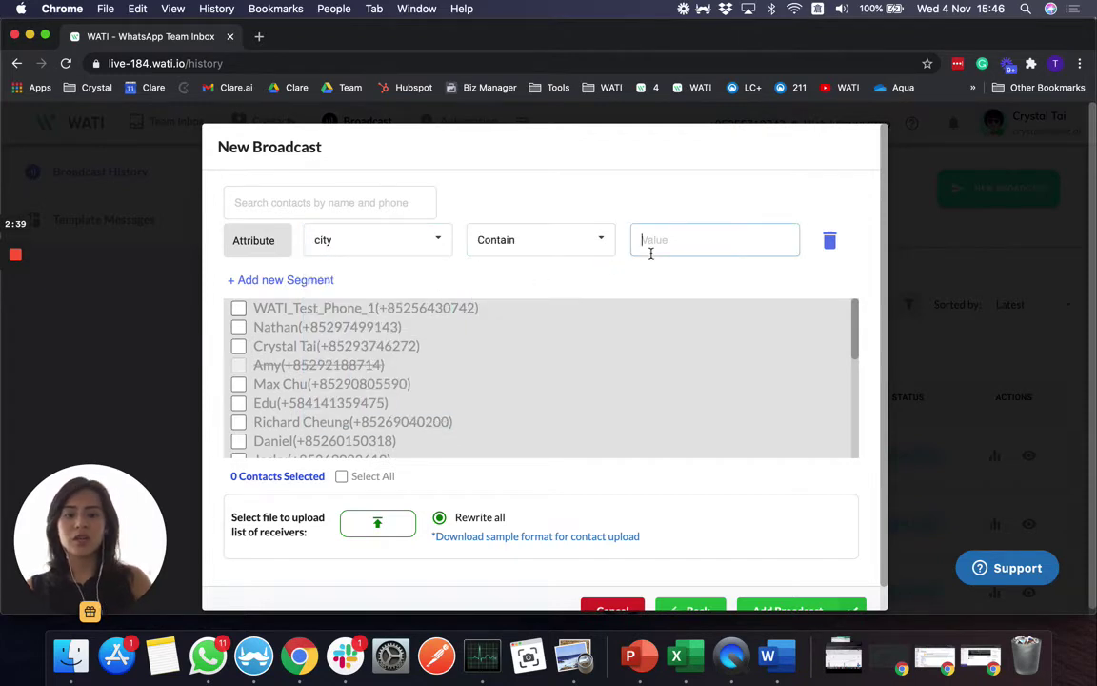
{"action": "type", "text": "Hong K"}
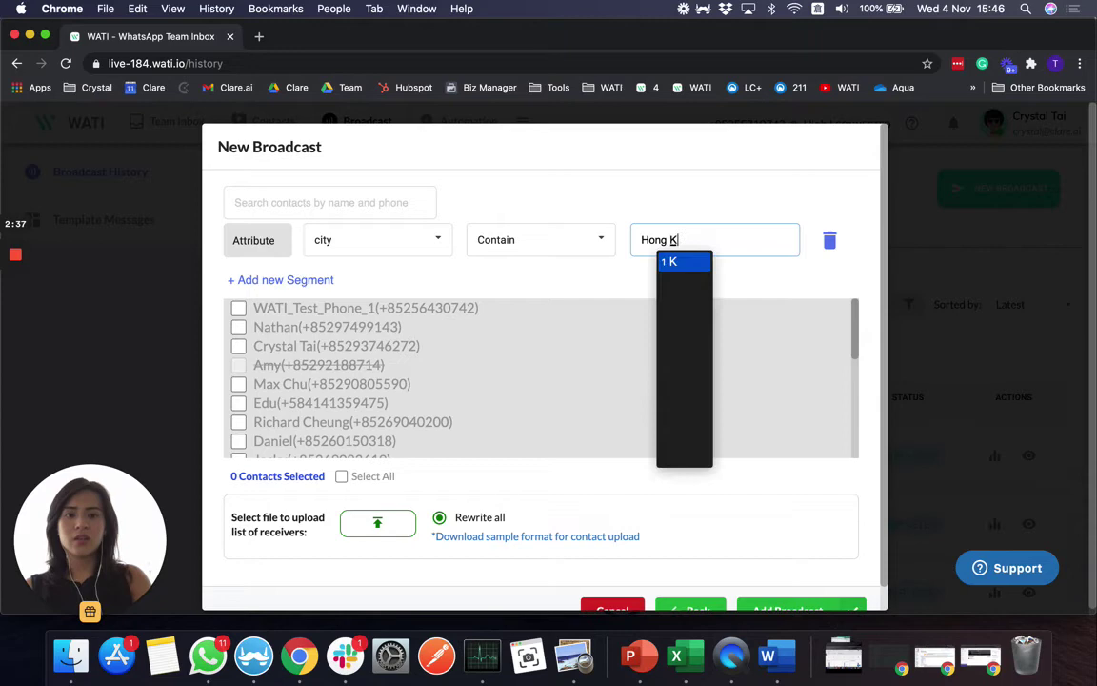
{"action": "type", "text": "ong"}
{"action": "left_click", "coordinate": [651, 272]}
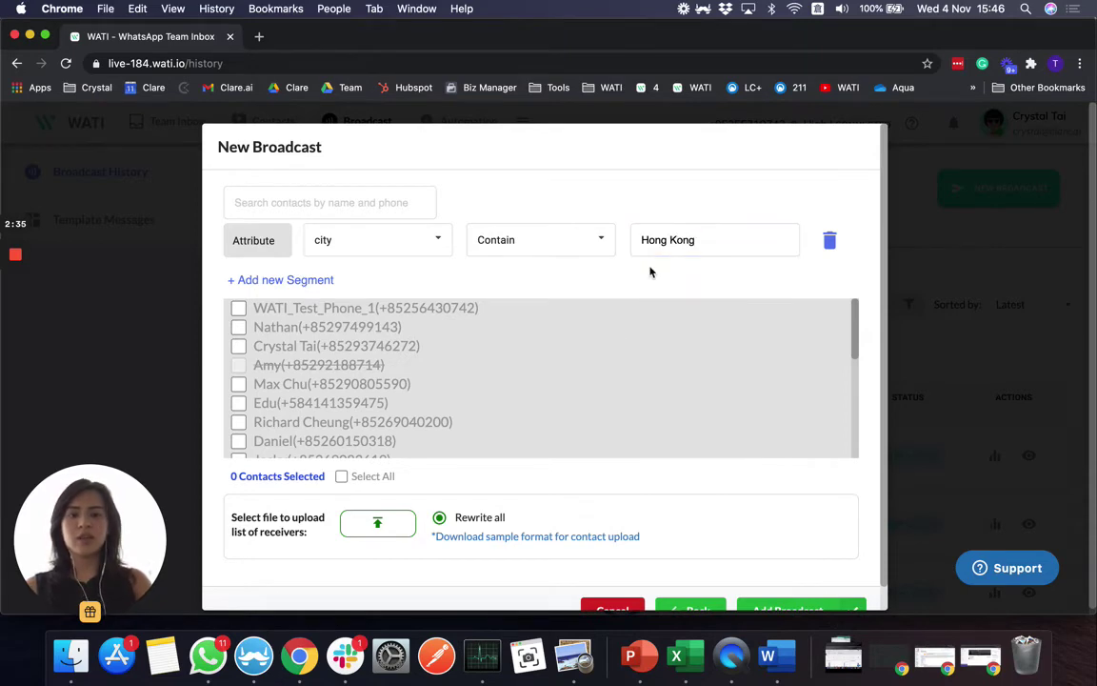
{"action": "left_click", "coordinate": [716, 248]}
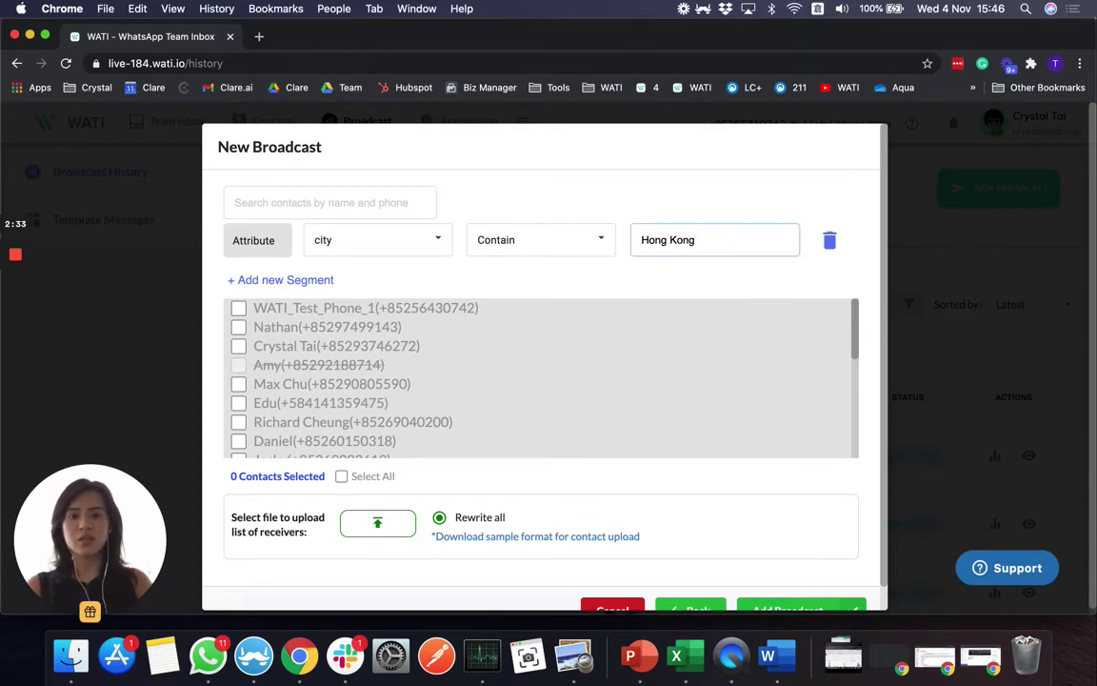
{"action": "key", "text": "Return"}
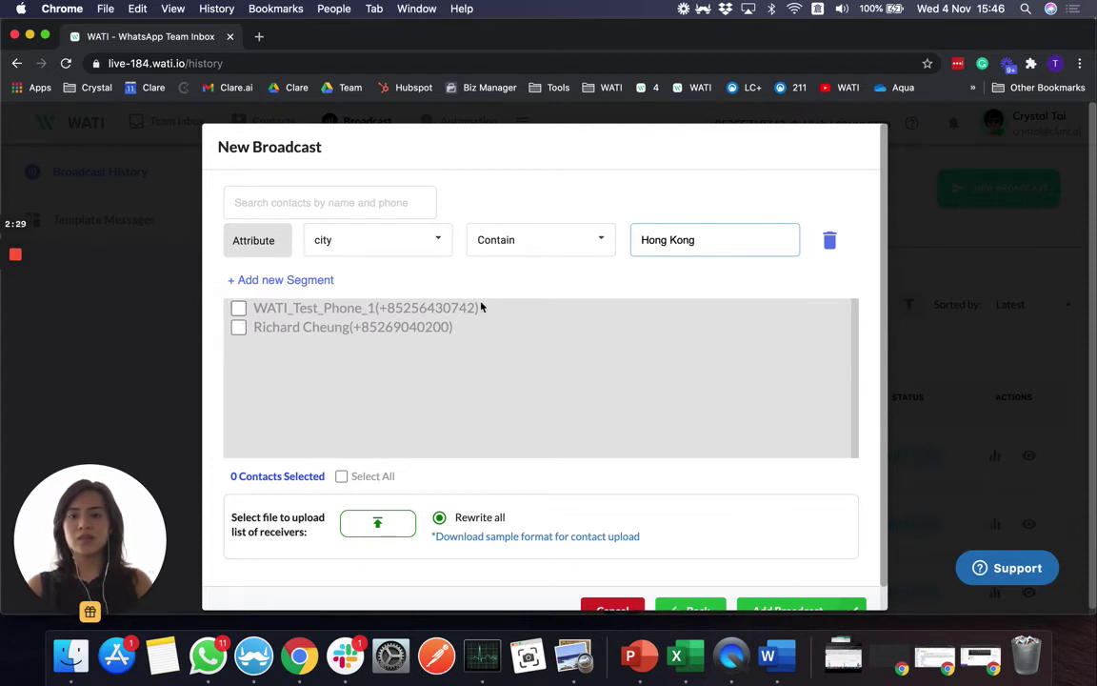
- Review the two matching recipients and cancel the new broadcast
{"action": "scroll", "coordinate": [533, 410], "scroll_direction": "down", "scroll_amount": 2}
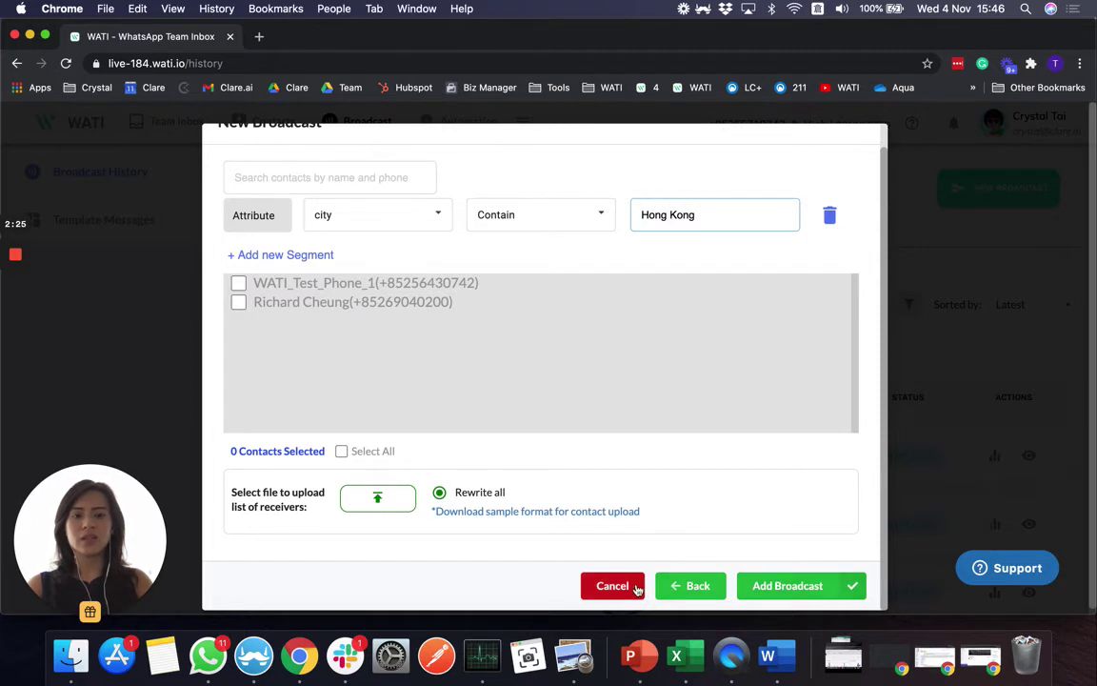
{"action": "scroll", "coordinate": [648, 315], "scroll_direction": "up", "scroll_amount": 2}
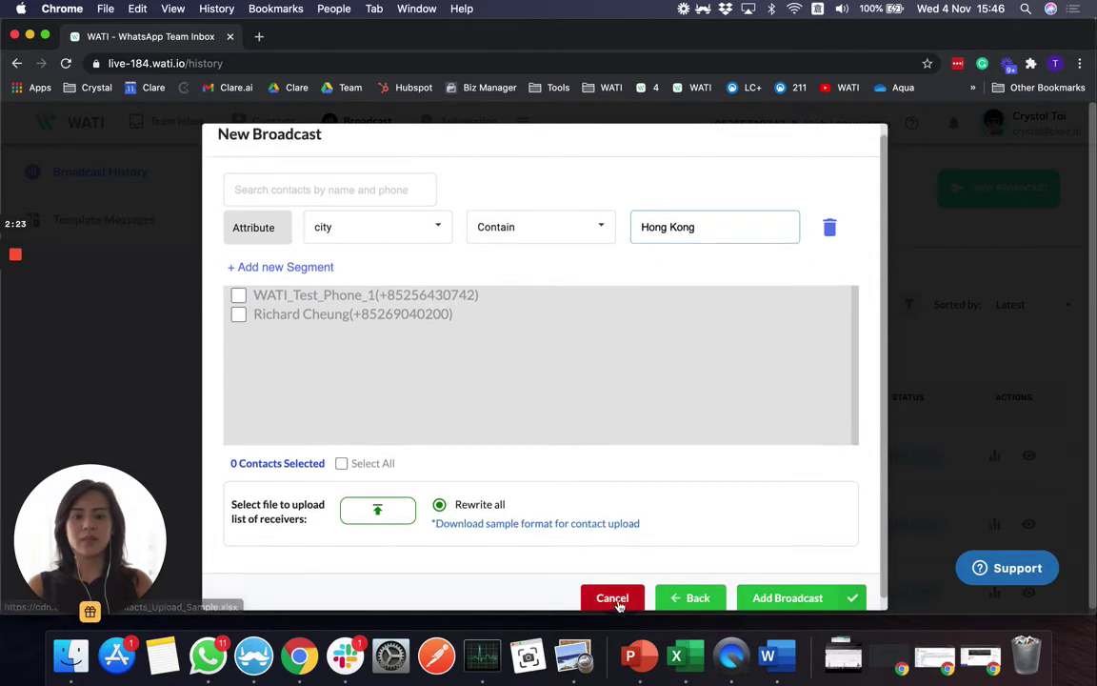
{"action": "left_click", "coordinate": [615, 598]}
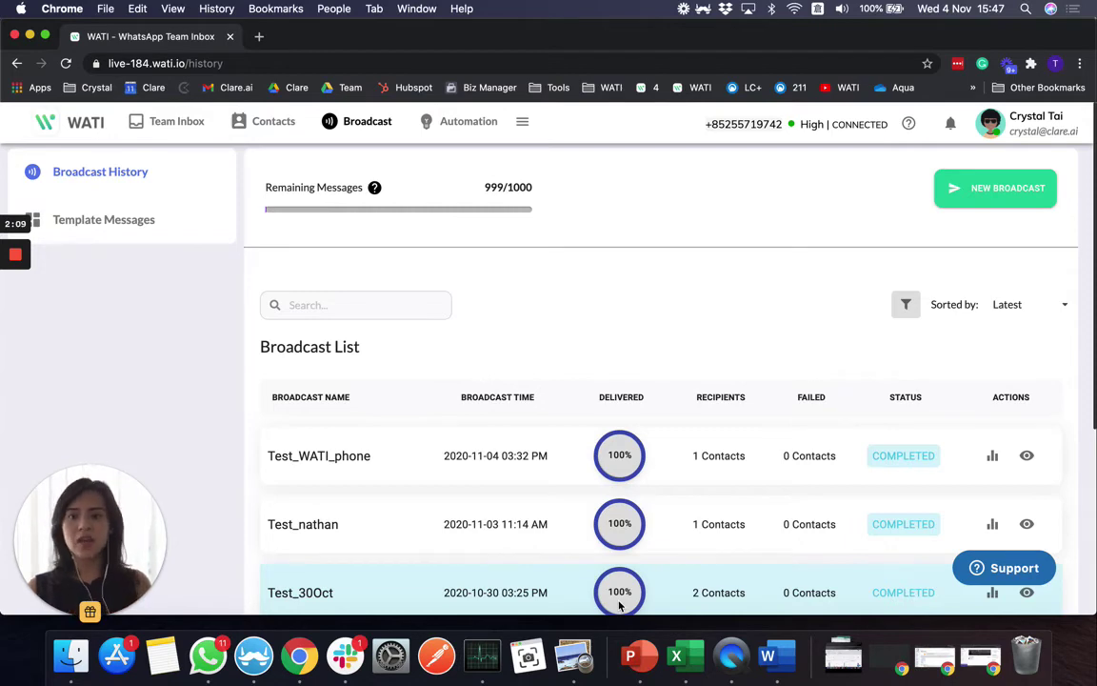
- Add a Contacts attribute filter for city Contain Hong Kong
{"action": "left_click", "coordinate": [252, 121]}
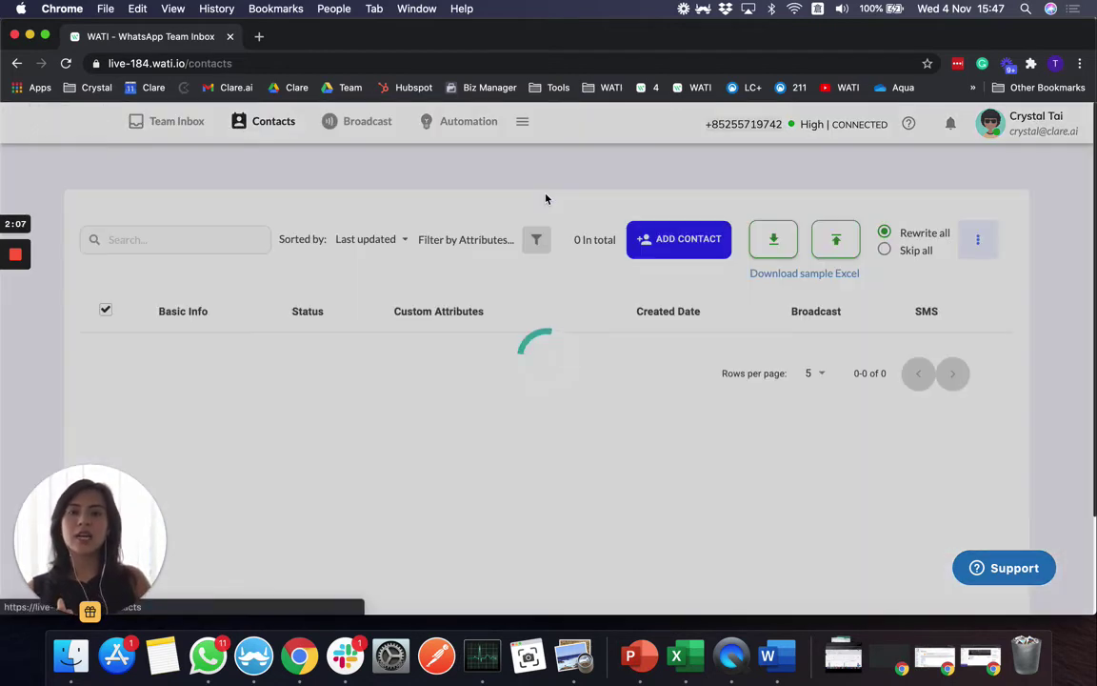
{"action": "left_click", "coordinate": [531, 241]}
{"action": "left_click", "coordinate": [364, 274]}
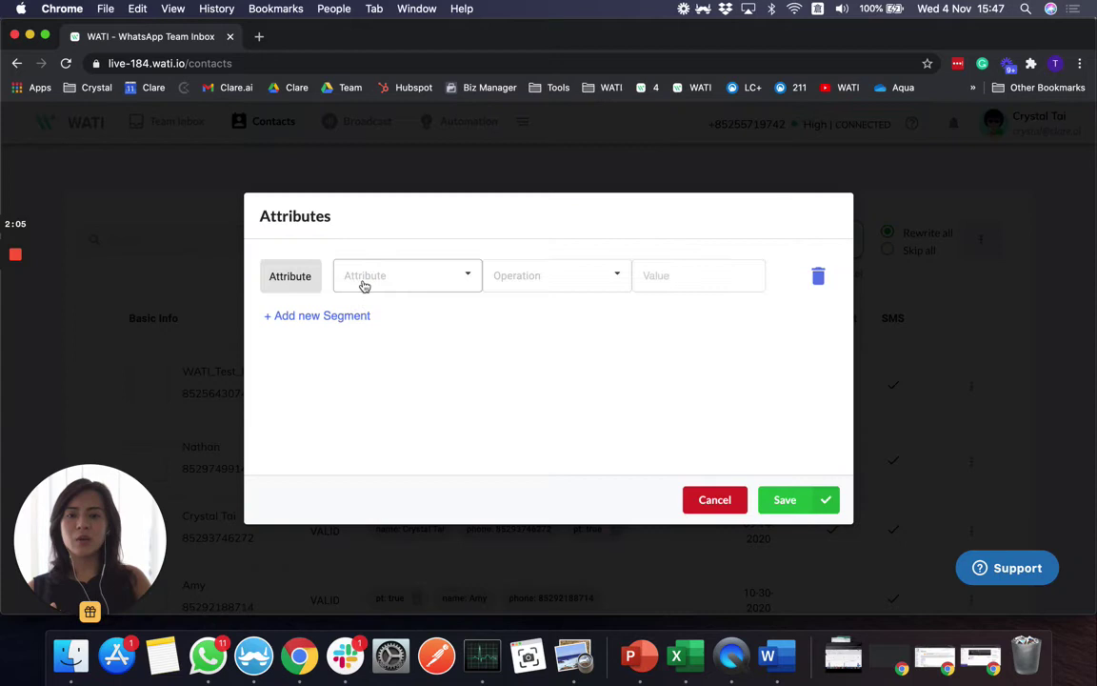
{"action": "left_click", "coordinate": [400, 286]}
{"action": "left_click", "coordinate": [399, 334]}
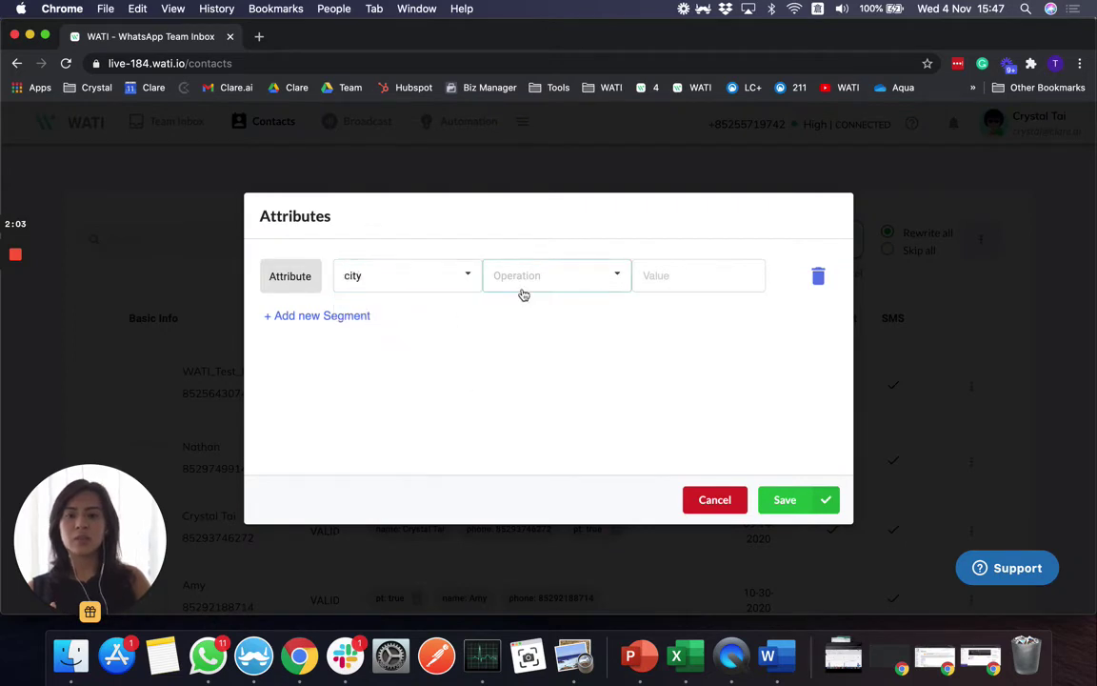
{"action": "left_click", "coordinate": [522, 286]}
{"action": "left_click", "coordinate": [523, 310]}
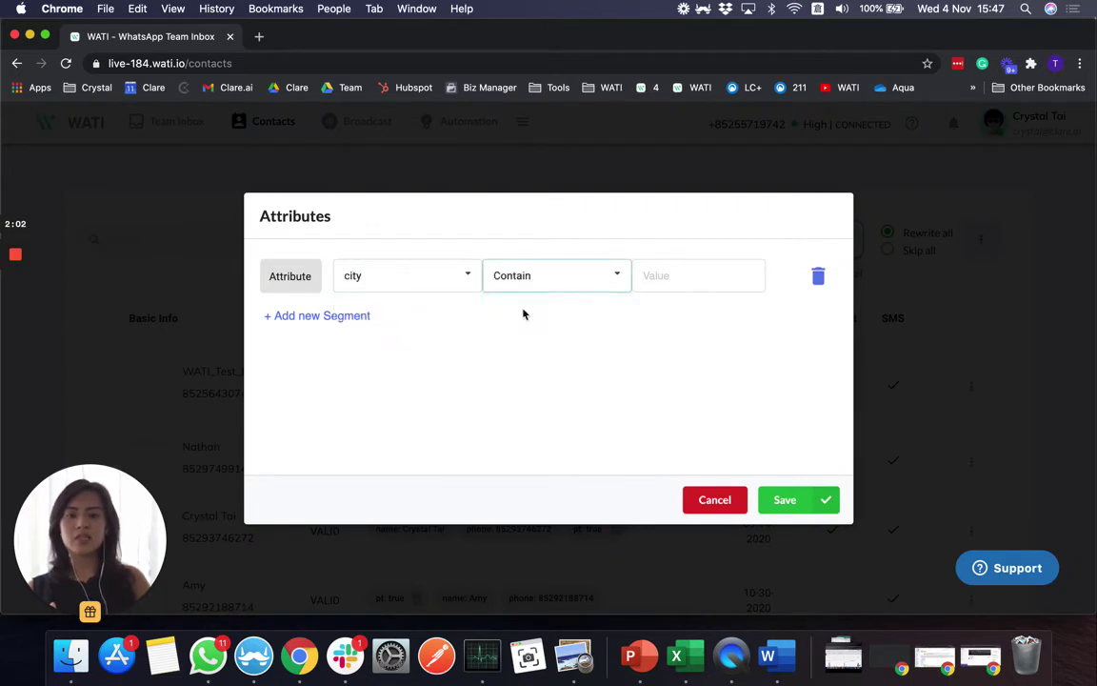
{"action": "left_click", "coordinate": [661, 276]}
{"action": "type", "text": "Hong Kong"}
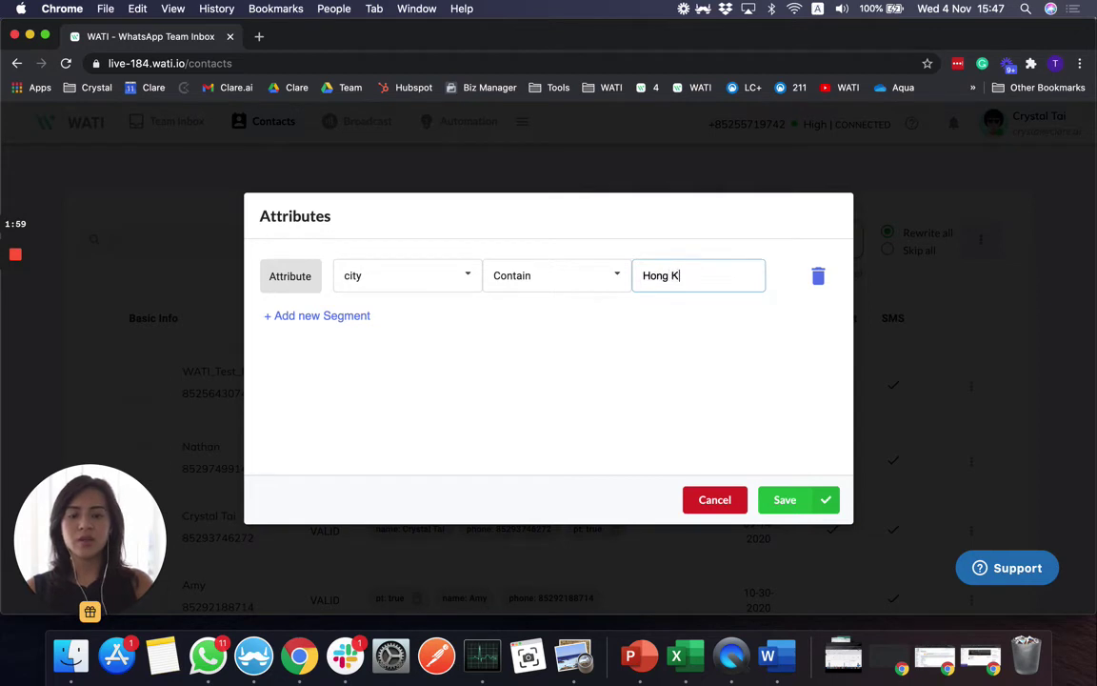
- Add a second condition, gender Contain F, and save the filters
{"action": "left_click", "coordinate": [354, 320]}
{"action": "left_click", "coordinate": [381, 404]}
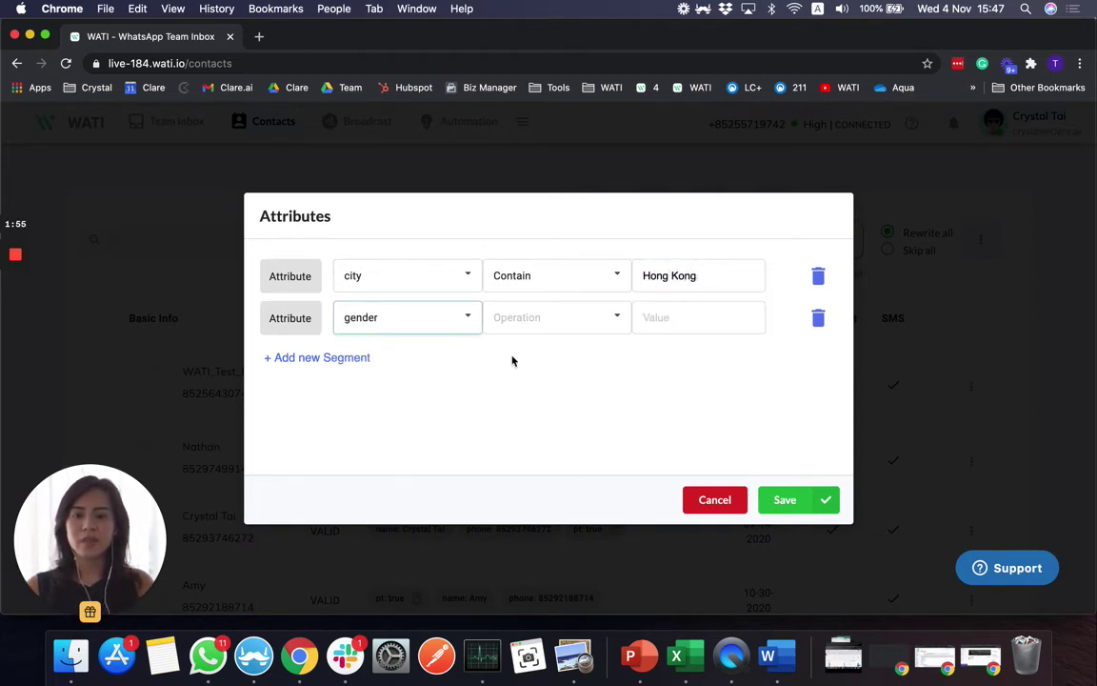
{"action": "left_click", "coordinate": [546, 324]}
{"action": "left_click", "coordinate": [520, 348]}
{"action": "left_click", "coordinate": [669, 319]}
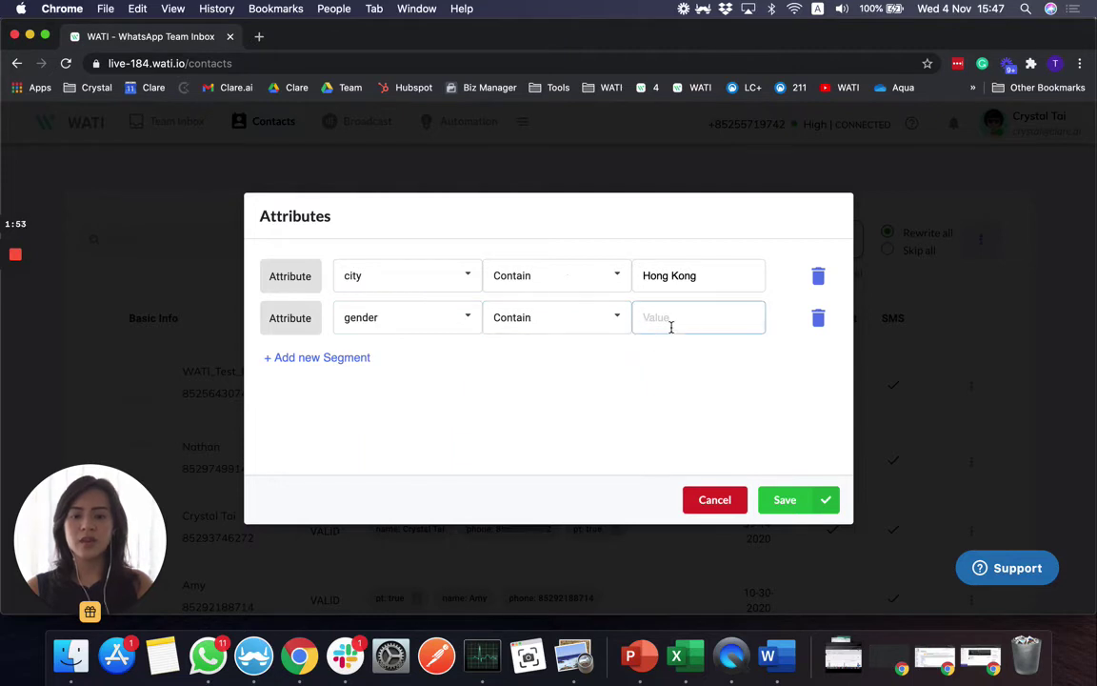
{"action": "type", "text": "F"}
{"action": "left_click", "coordinate": [800, 503]}
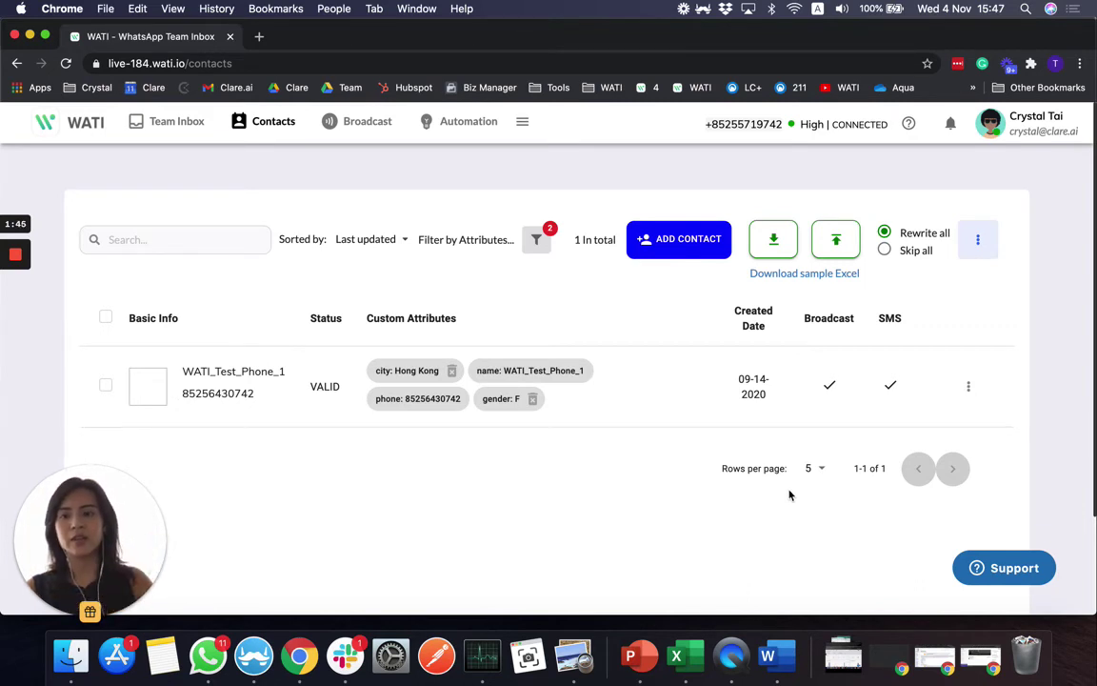
- Start a new template message from Broadcast > Template Messages
{"action": "left_click", "coordinate": [366, 121]}
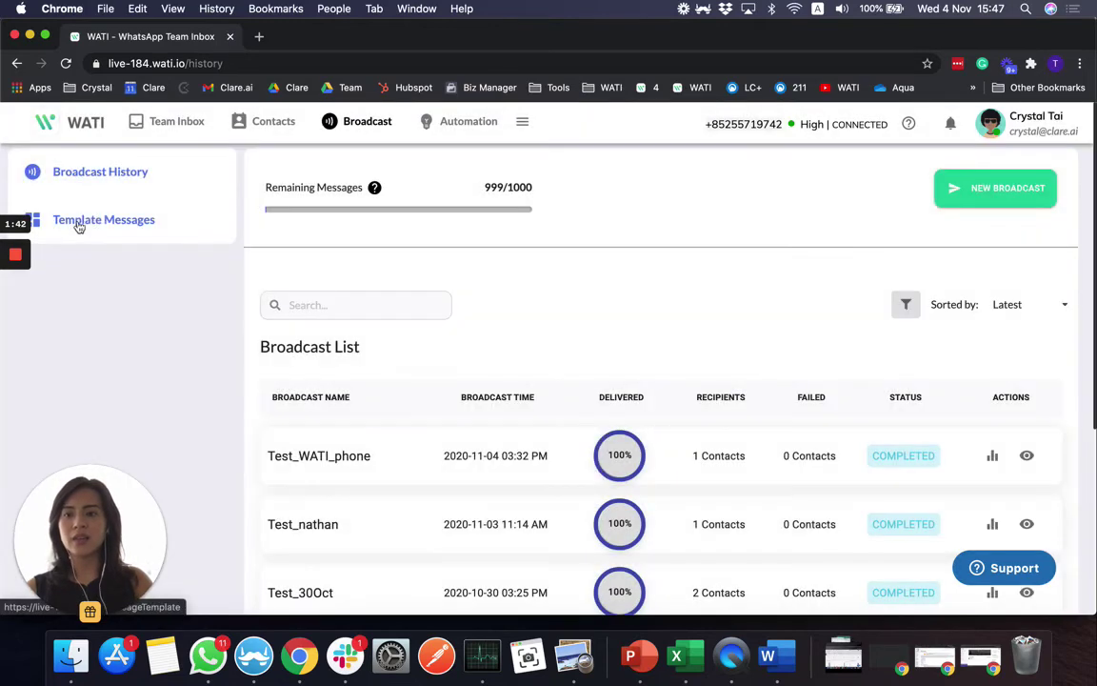
{"action": "left_click", "coordinate": [88, 220]}
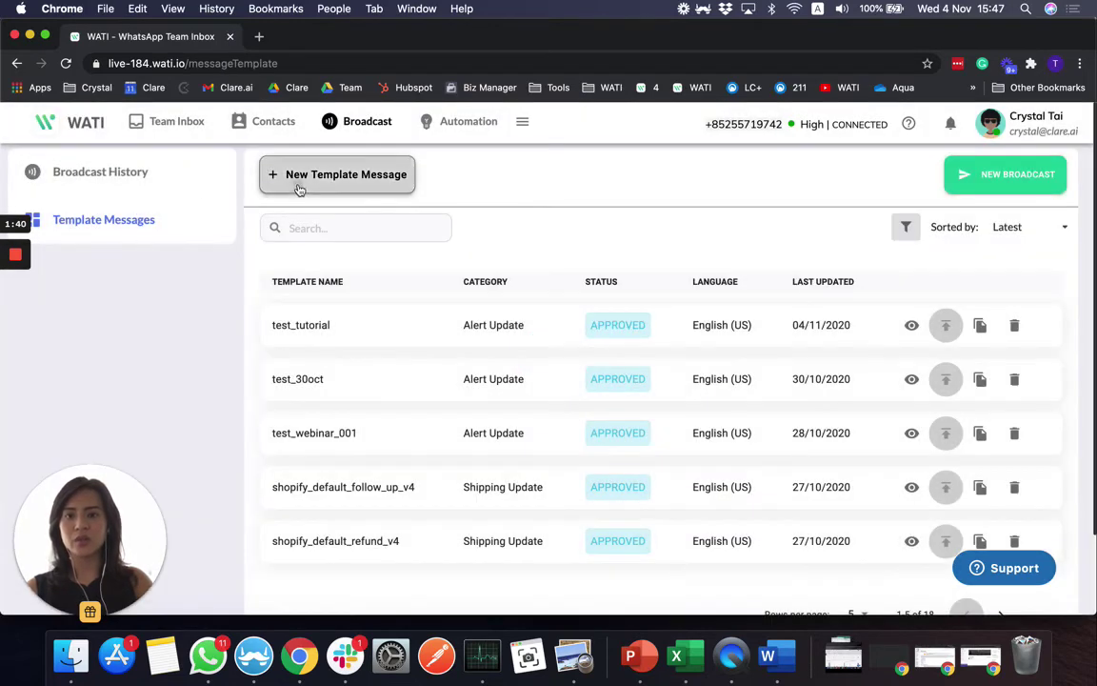
{"action": "left_click", "coordinate": [299, 181]}
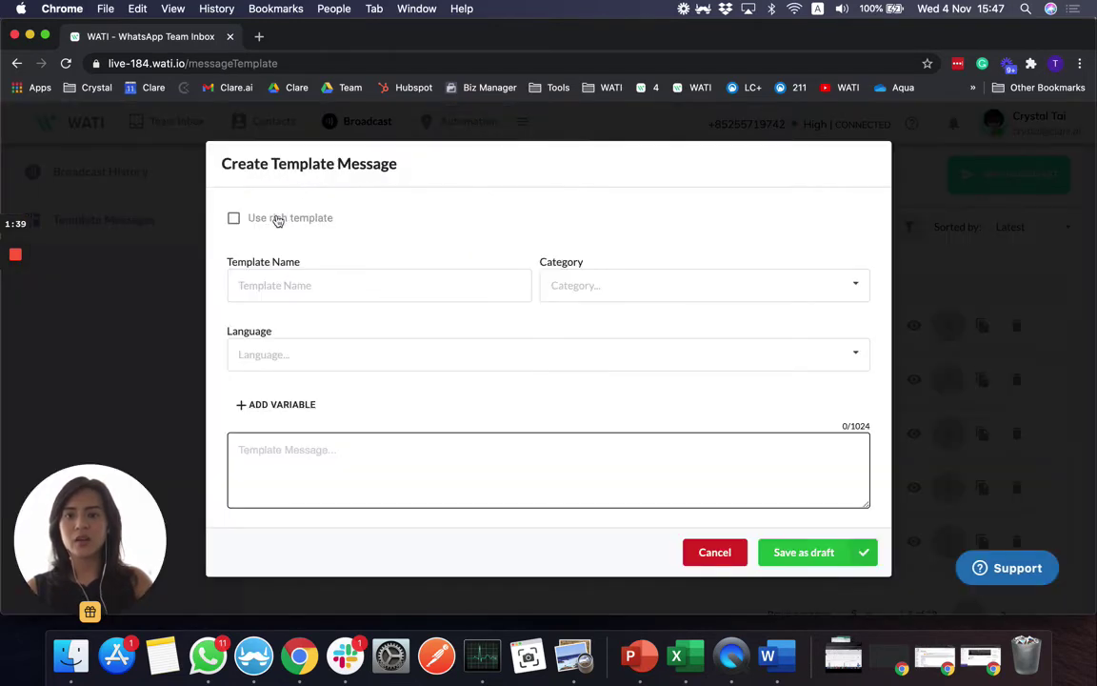
{"action": "left_click", "coordinate": [286, 404]}
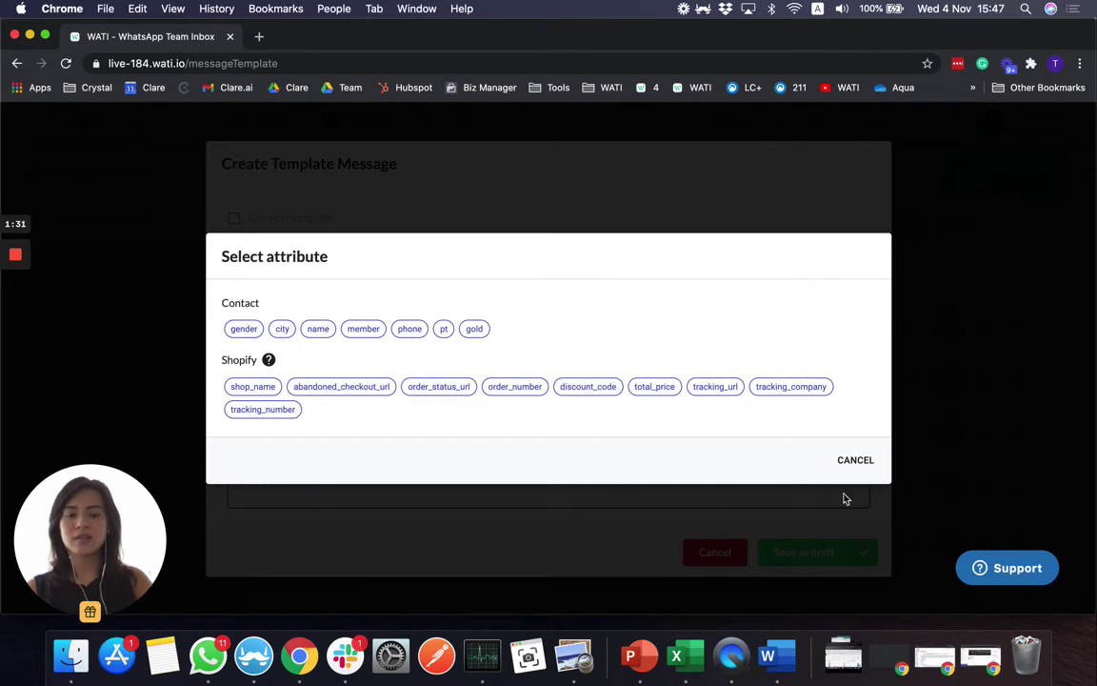
{"action": "left_click", "coordinate": [854, 462]}
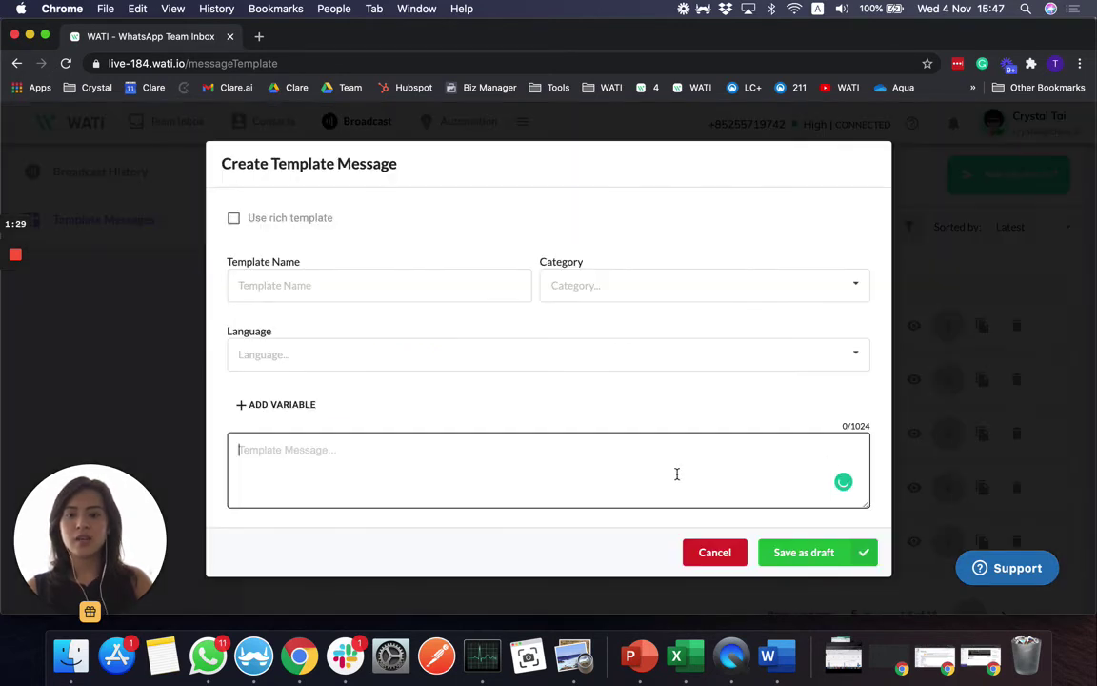
- Begin the message body with 'Hi {{name}},' followed by a new line
{"action": "type", "text": "Hi"}
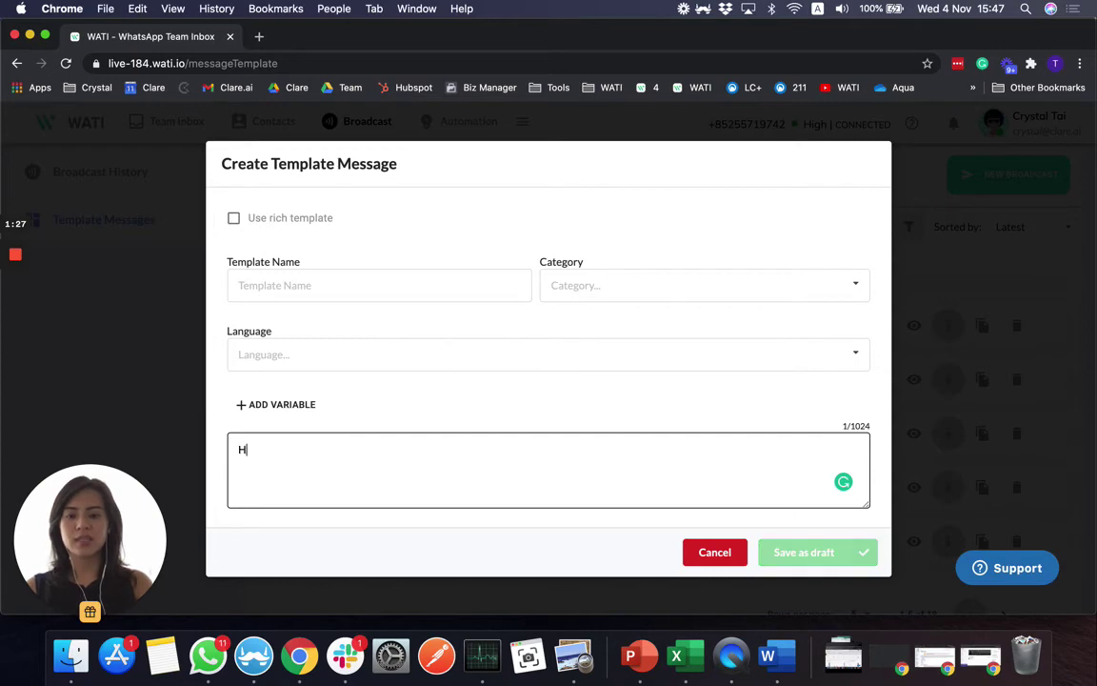
{"action": "left_click", "coordinate": [290, 405]}
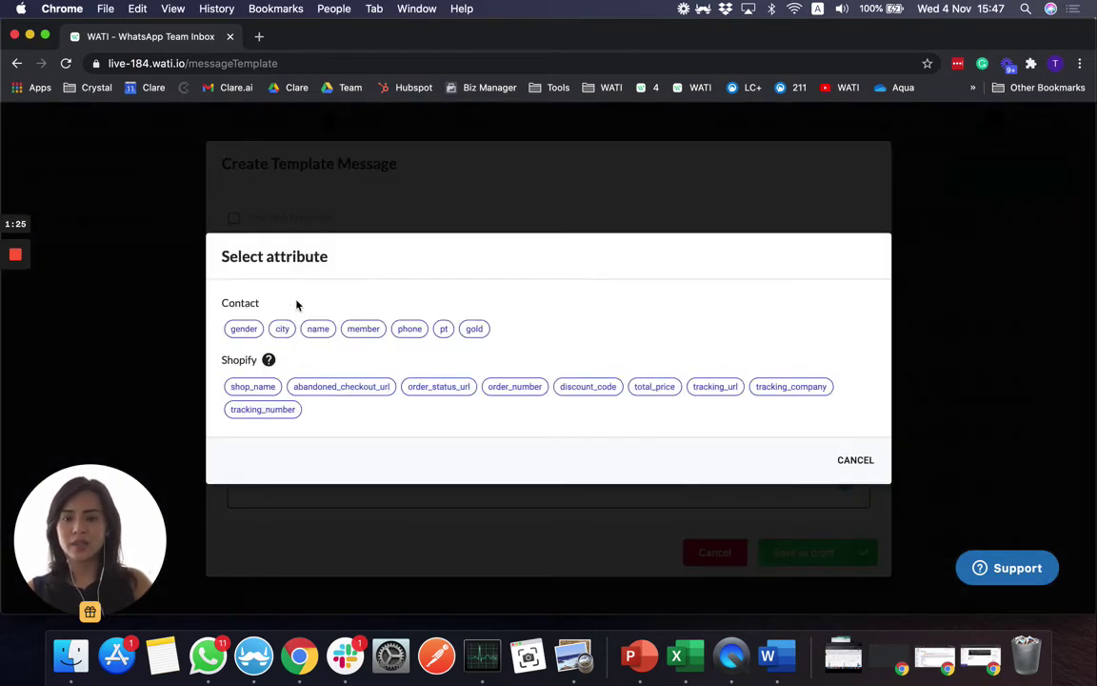
{"action": "left_click", "coordinate": [317, 329]}
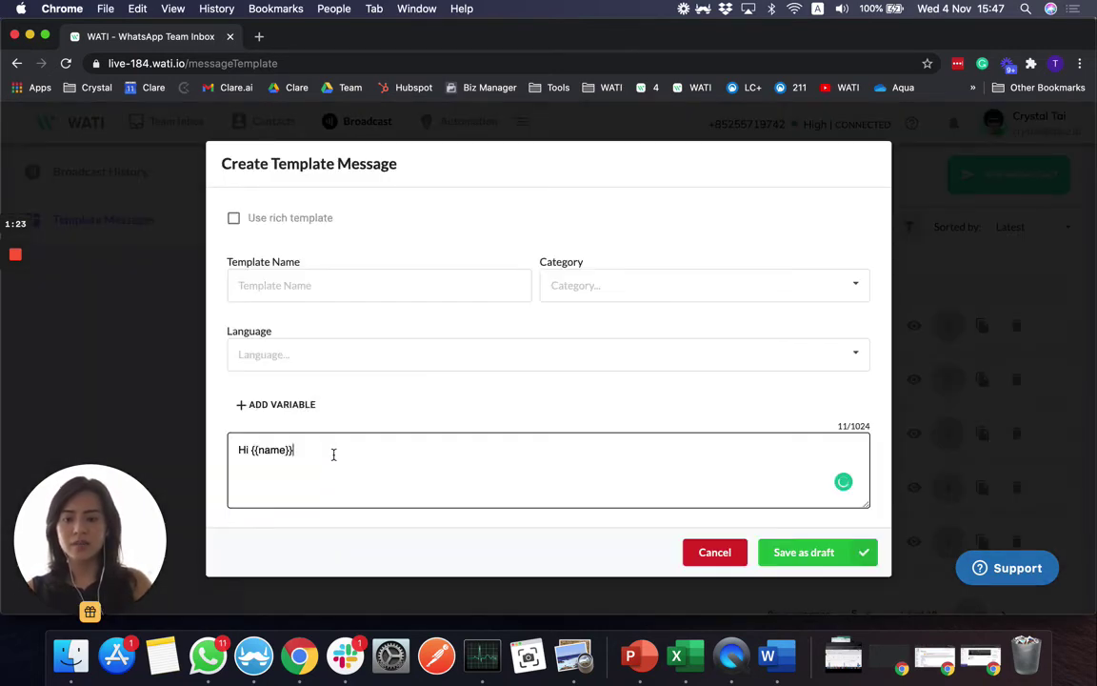
{"action": "type", "text": ","}
{"action": "key", "text": "Return"}
- Add 'Thank you for signing up as a member in {{city}}' to the body
{"action": "type", "text": "Th"}
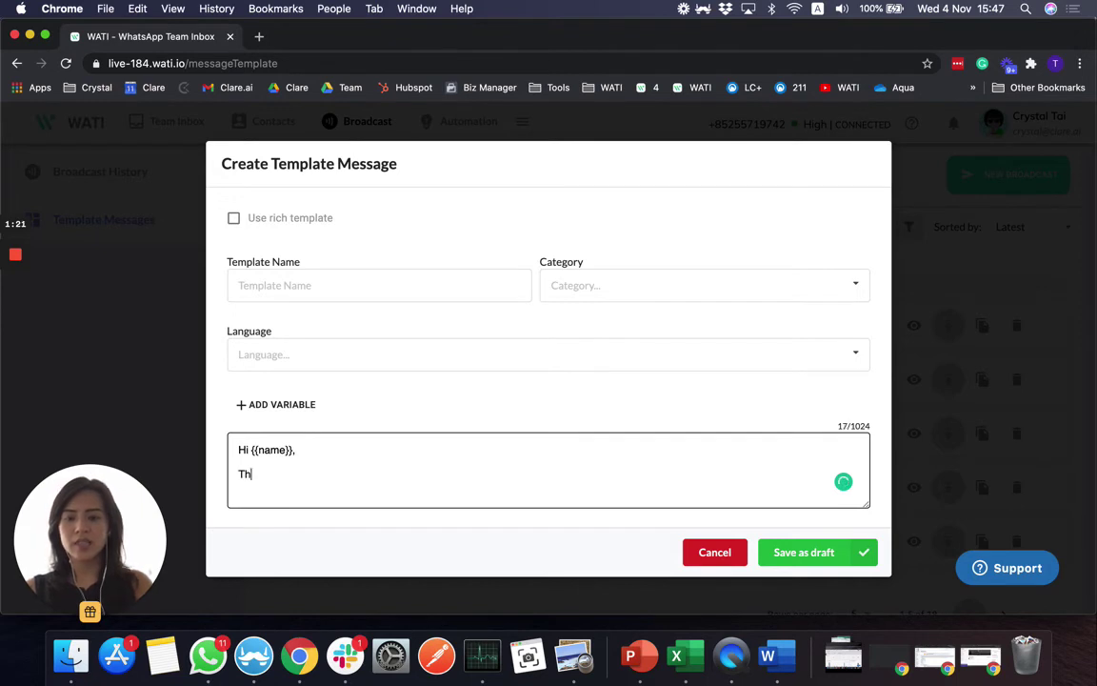
{"action": "type", "text": "ank oyu"}
{"action": "key", "text": "BackSpace"}
{"action": "key", "text": "BackSpace"}
{"action": "type", "text": "y"}
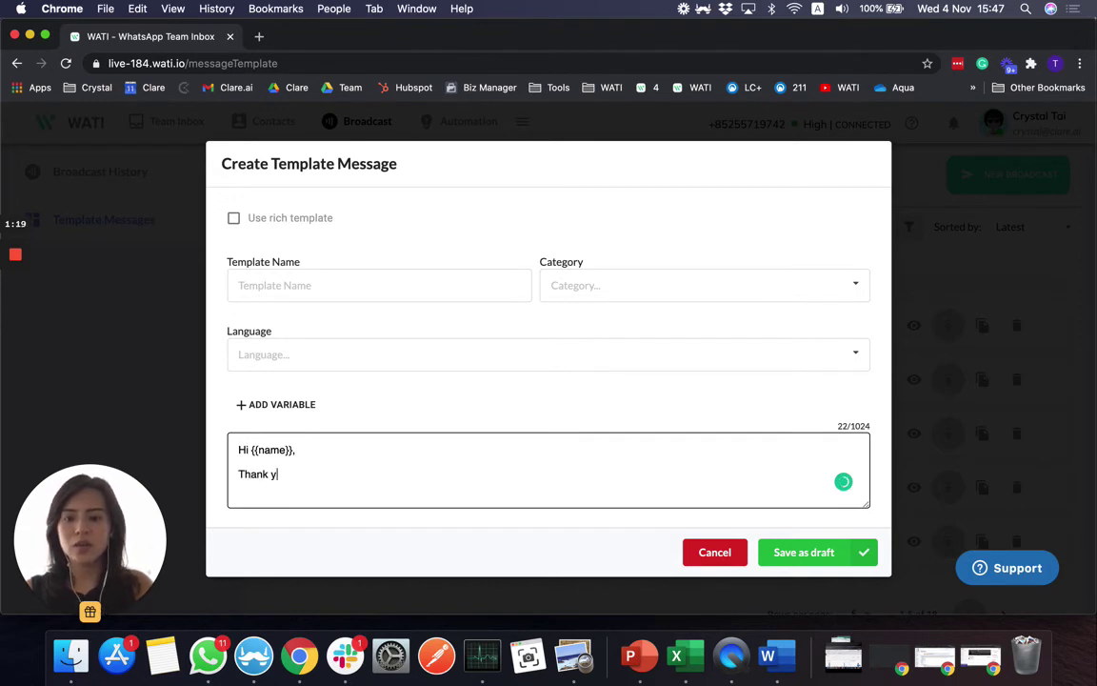
{"action": "type", "text": "ou for"}
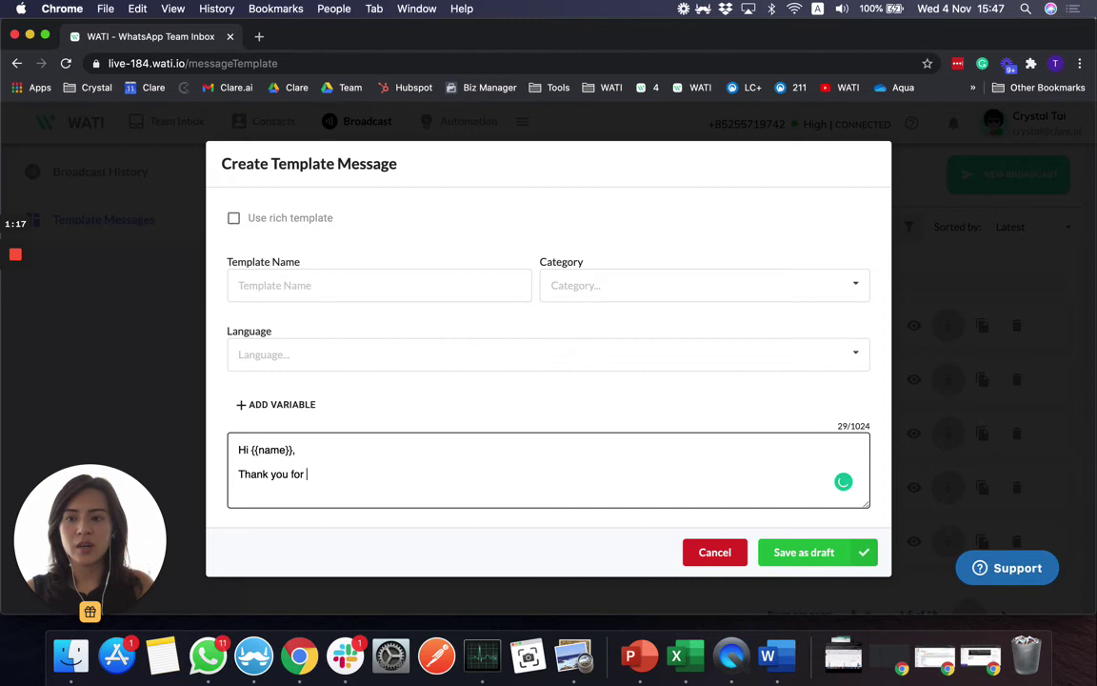
{"action": "type", "text": "signing up "}
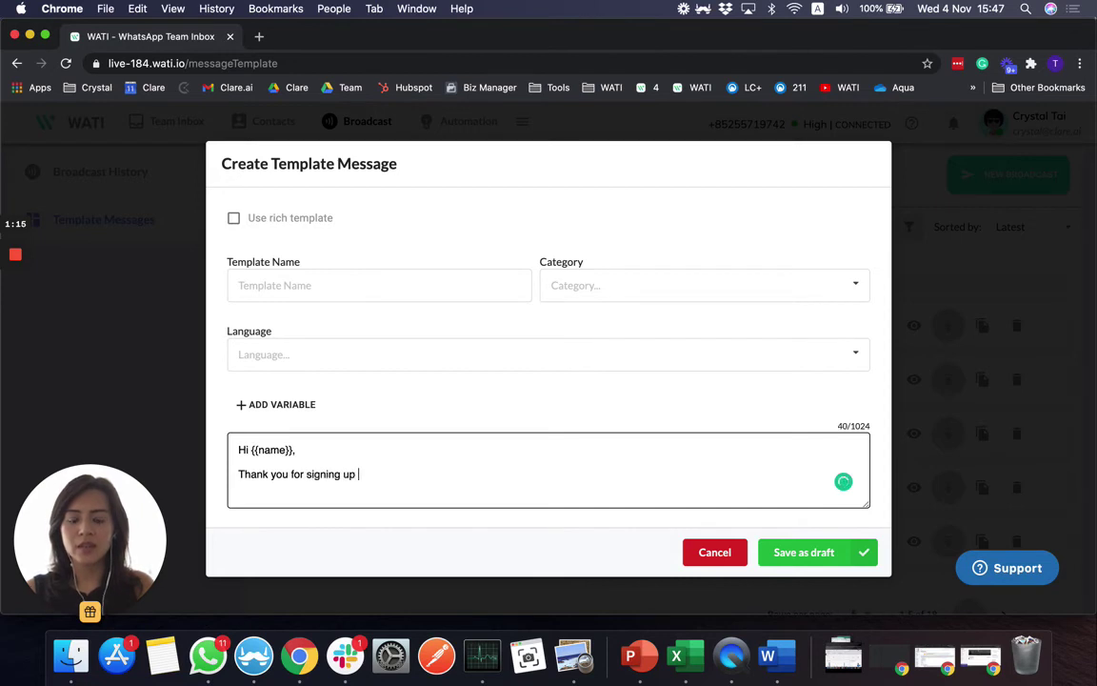
{"action": "type", "text": "as a me"}
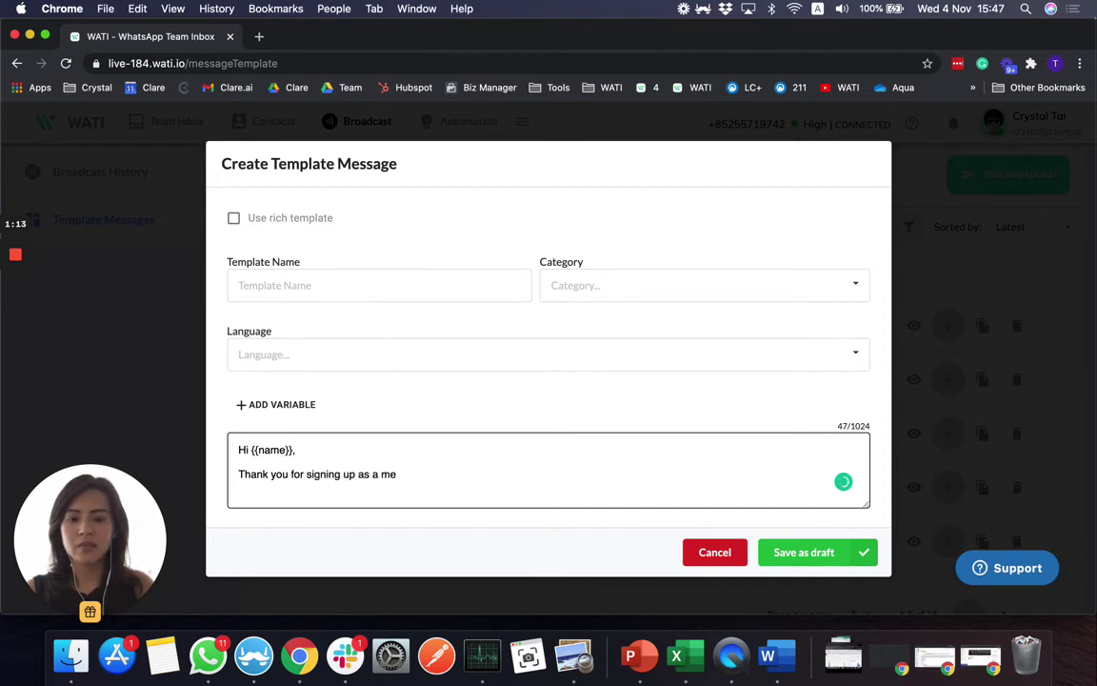
{"action": "type", "text": "nmber in"}
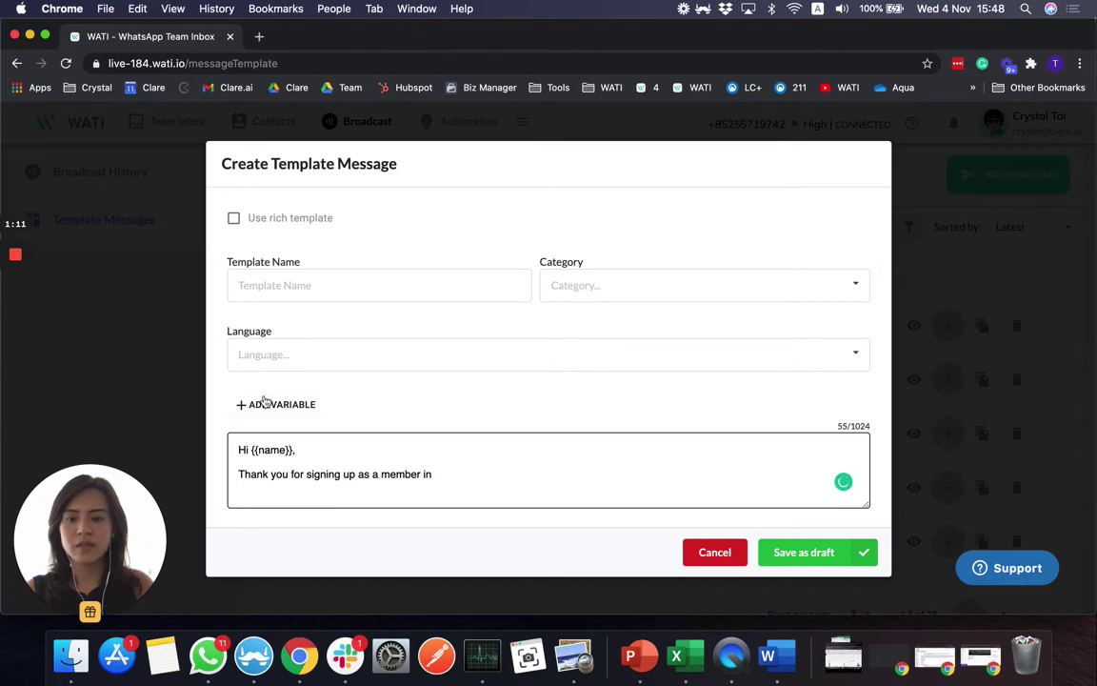
{"action": "left_click", "coordinate": [266, 404]}
{"action": "left_click", "coordinate": [283, 328]}
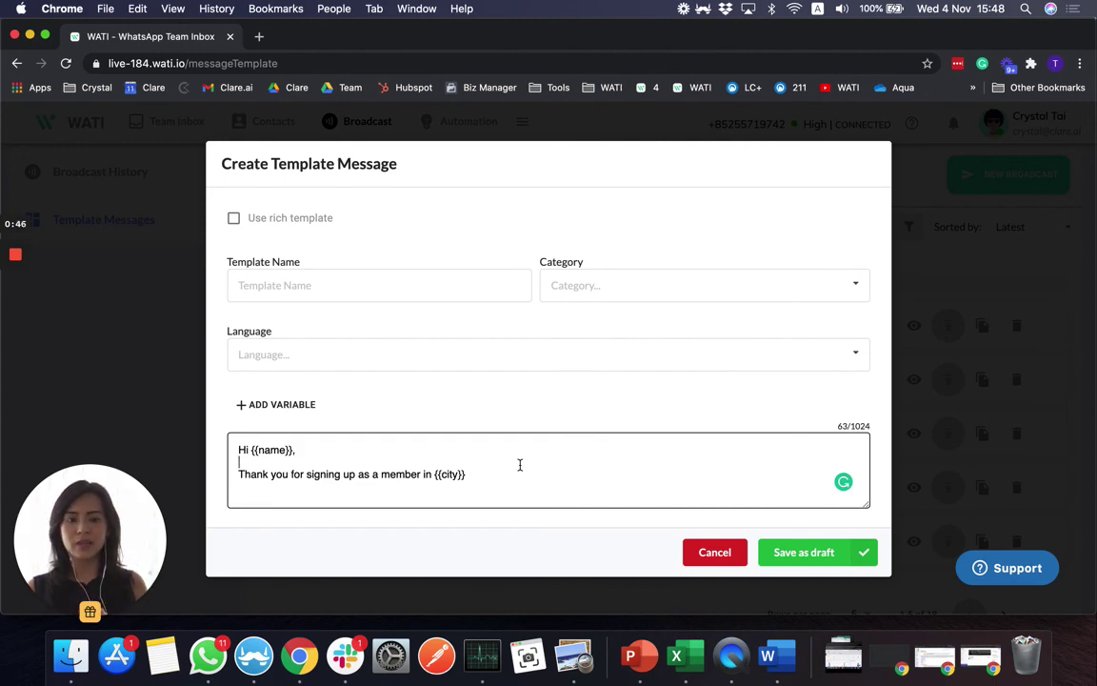
- Cancel the Create Template Message dialog without saving the draft
{"action": "left_click", "coordinate": [726, 559]}
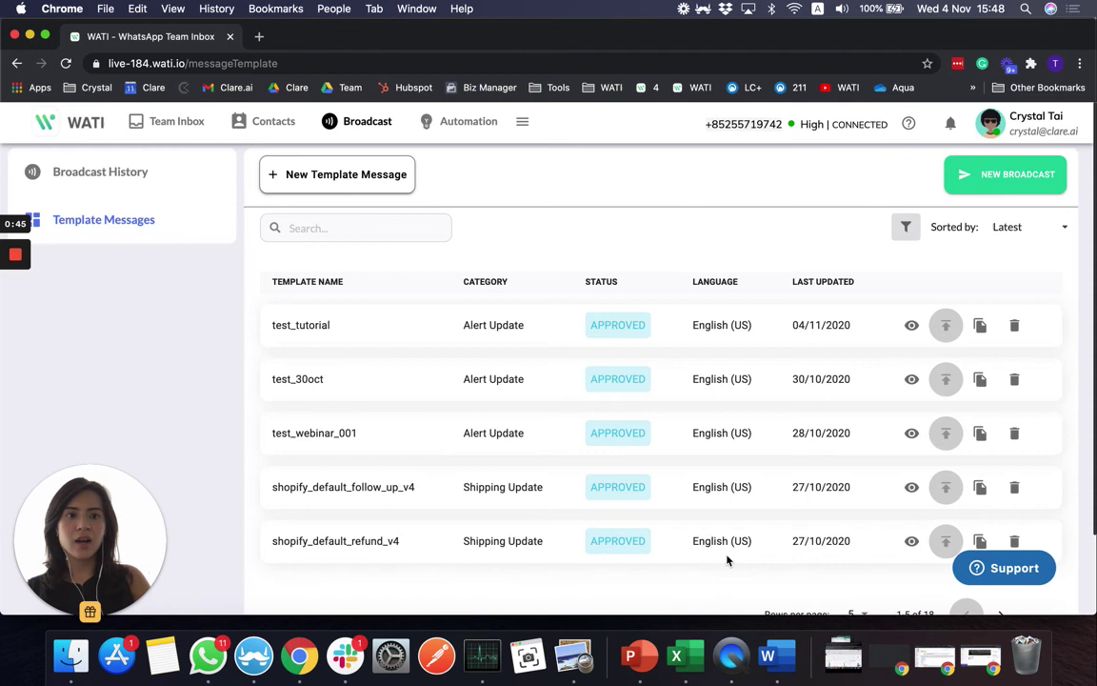